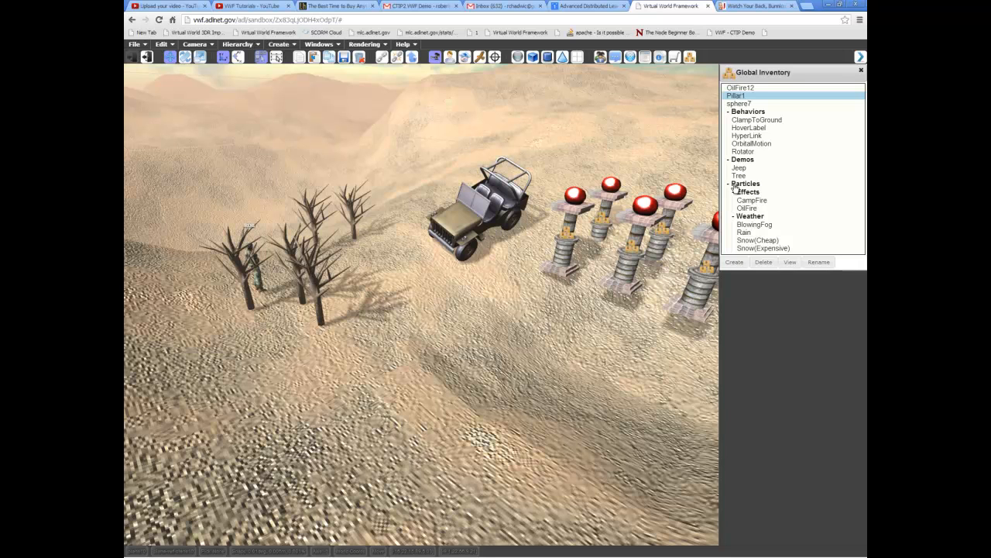
Create an OilFire effect from the Global Inventory on the sand near the jeep and the bare trees
click(752, 200)
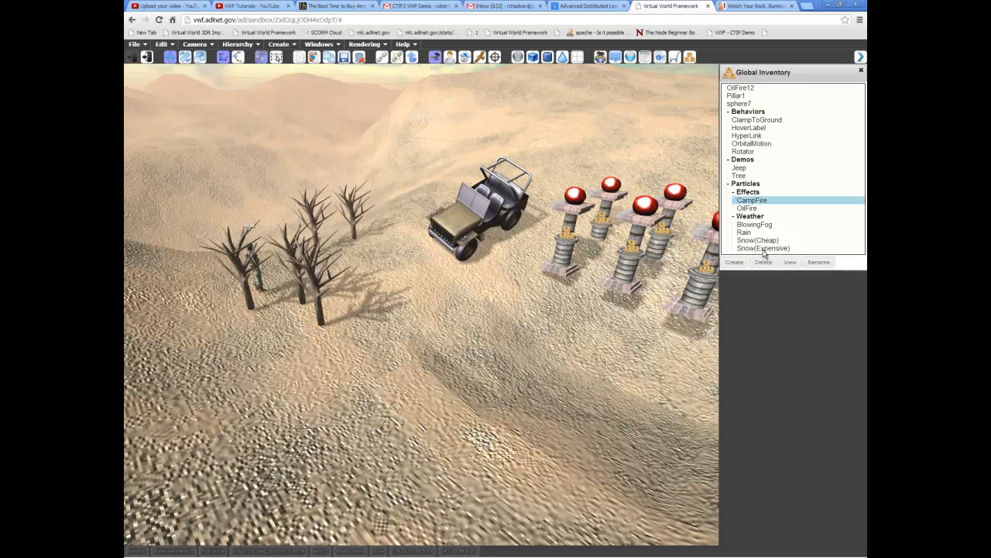
middle_drag(505, 281, 494, 268)
click(748, 208)
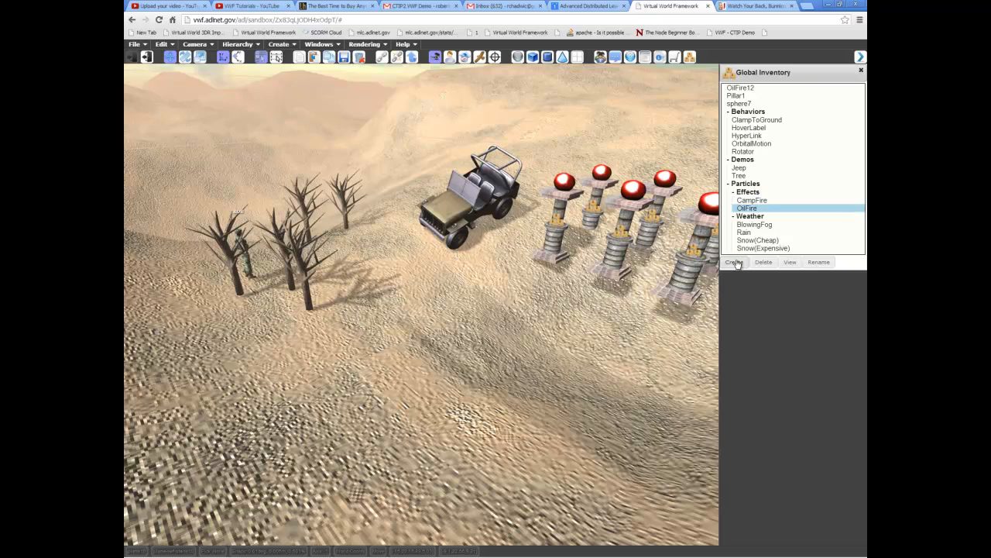
middle_drag(465, 298, 541, 351)
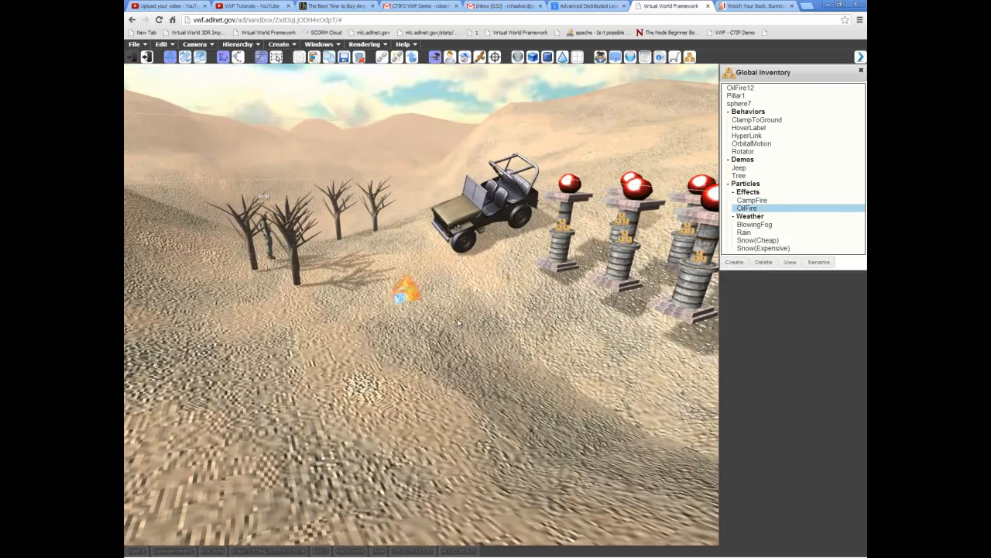
scroll(494, 340, up, 1)
scroll(491, 336, down, 3)
middle_drag(492, 330, 454, 389)
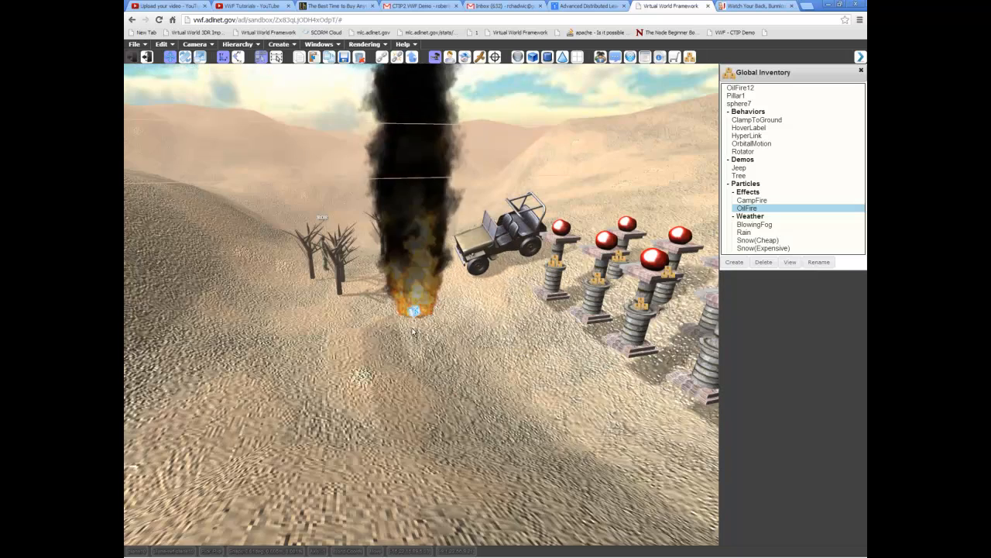
Select the oil fire and raise it along its vertical axis
click(417, 258)
middle_drag(416, 270, 464, 273)
drag(433, 268, 434, 218)
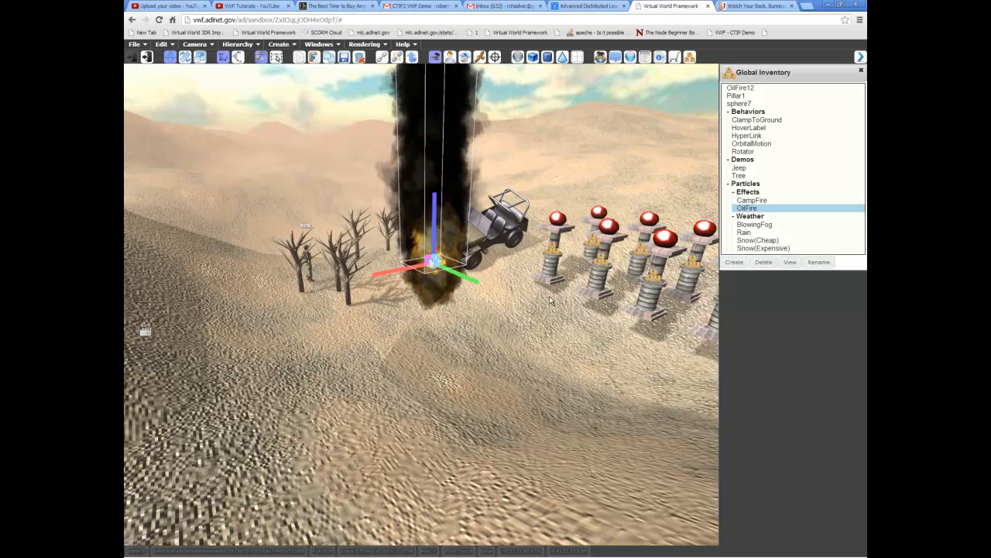
shift+middle_drag(550, 301, 554, 321)
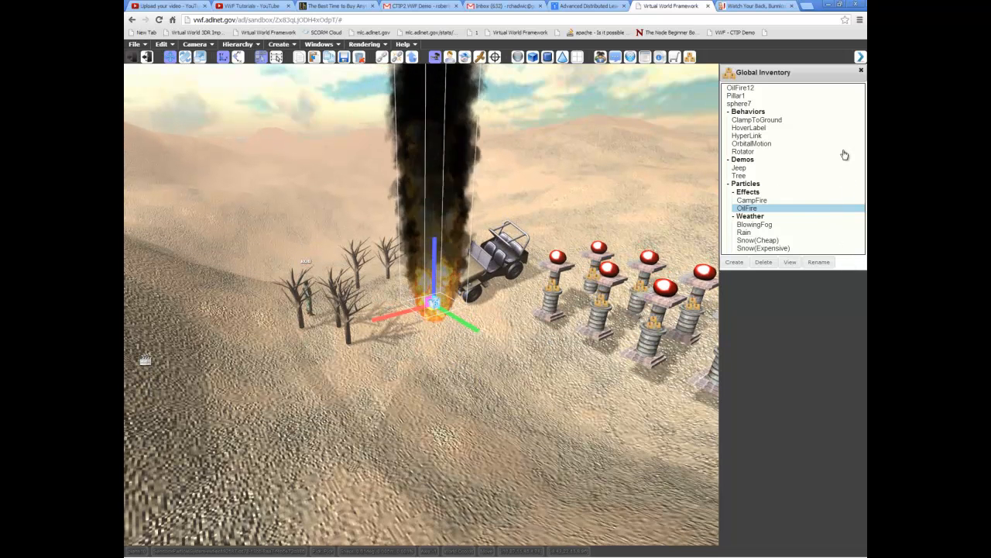
Examine the oil fire's flames and smoke column from several angles and distances with the effect deselected
middle_drag(489, 297, 644, 302)
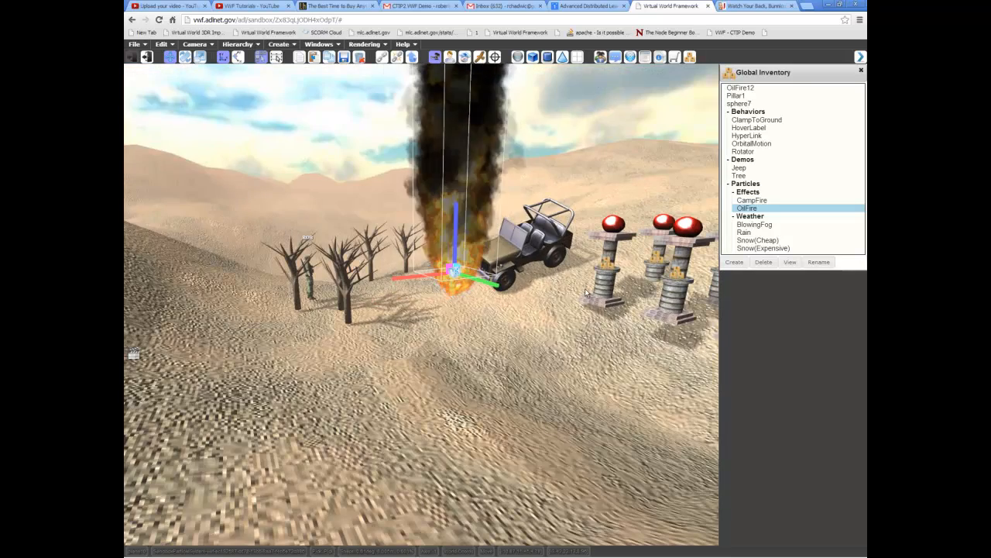
shift+middle_drag(585, 290, 568, 336)
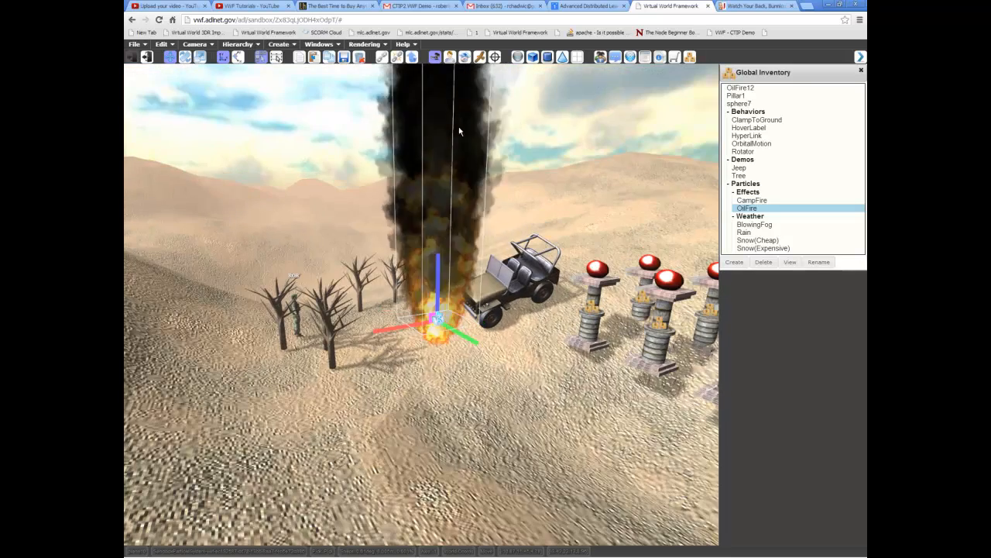
click(276, 59)
middle_drag(576, 413, 490, 311)
scroll(502, 296, down, 5)
scroll(492, 326, up, 3)
scroll(492, 337, up, 4)
middle_drag(429, 318, 427, 291)
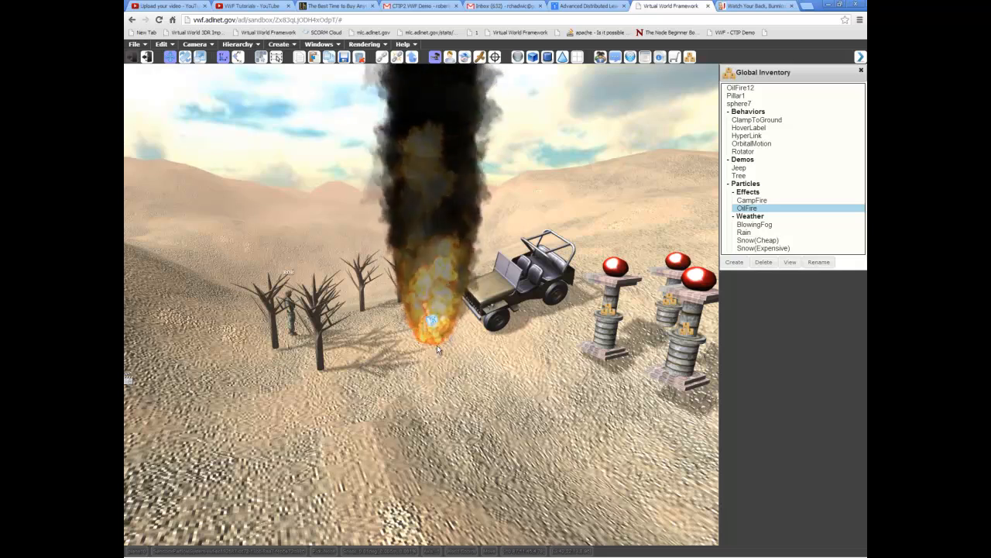
Select the oil fire, shift it sideways across the terrain to test its smoke trail, and delete it
click(432, 322)
middle_drag(495, 395, 510, 358)
drag(530, 355, 448, 353)
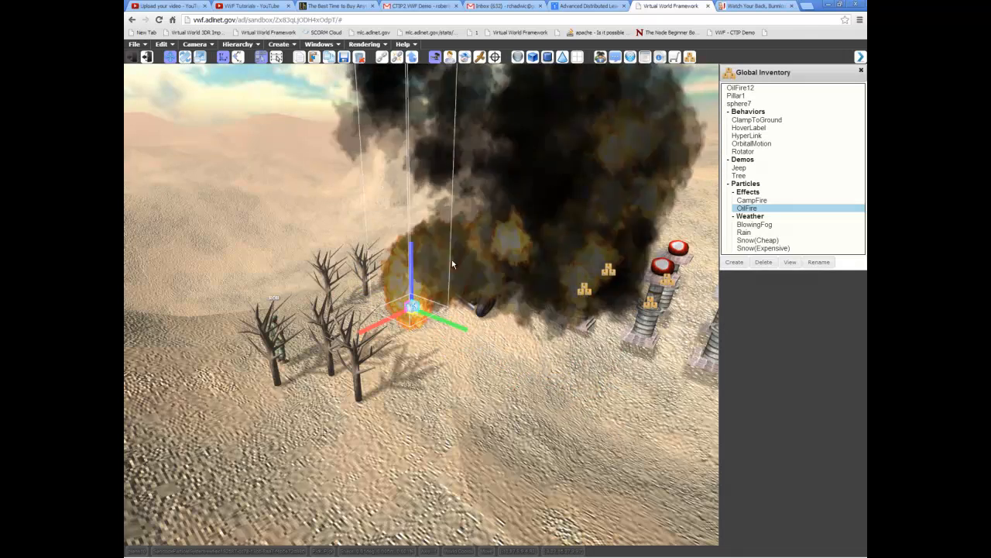
mouse_move(537, 406)
middle_down()
mouse_move(543, 378)
mouse_move(522, 358)
mouse_move(537, 392)
middle_up()
middle_drag(479, 374, 473, 313)
key(Delete)
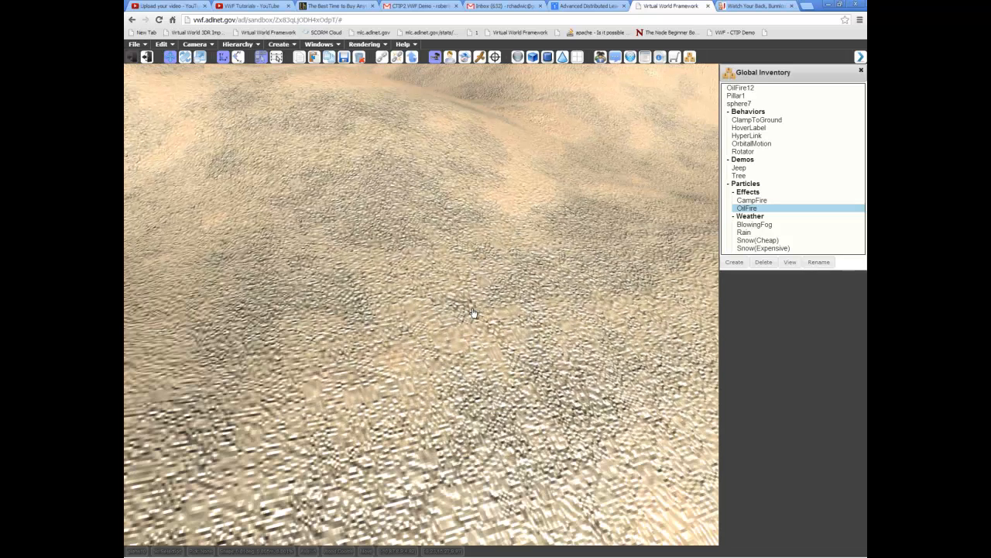
Create a basic particle system on an empty stretch of terrain and raise it above the ground
middle_drag(378, 250, 303, 106)
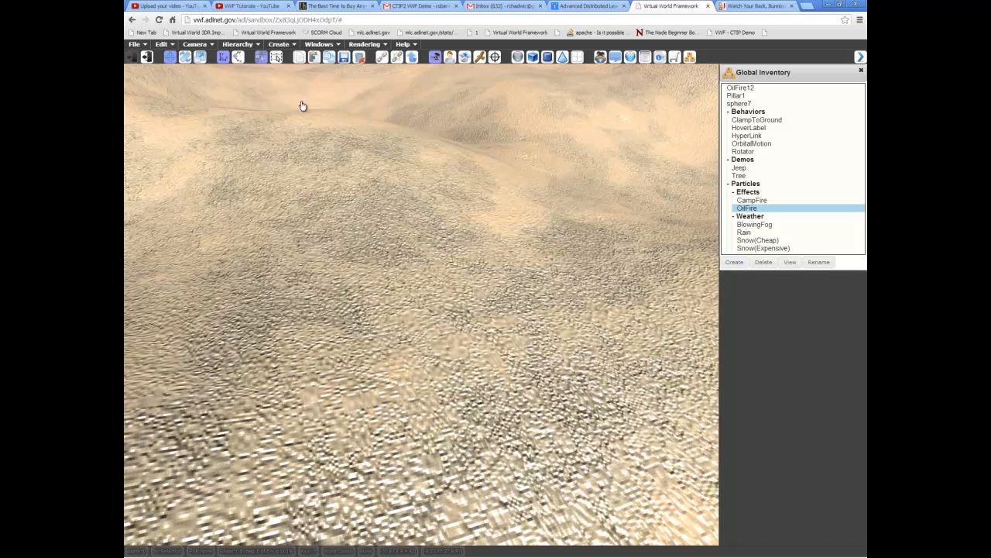
click(279, 46)
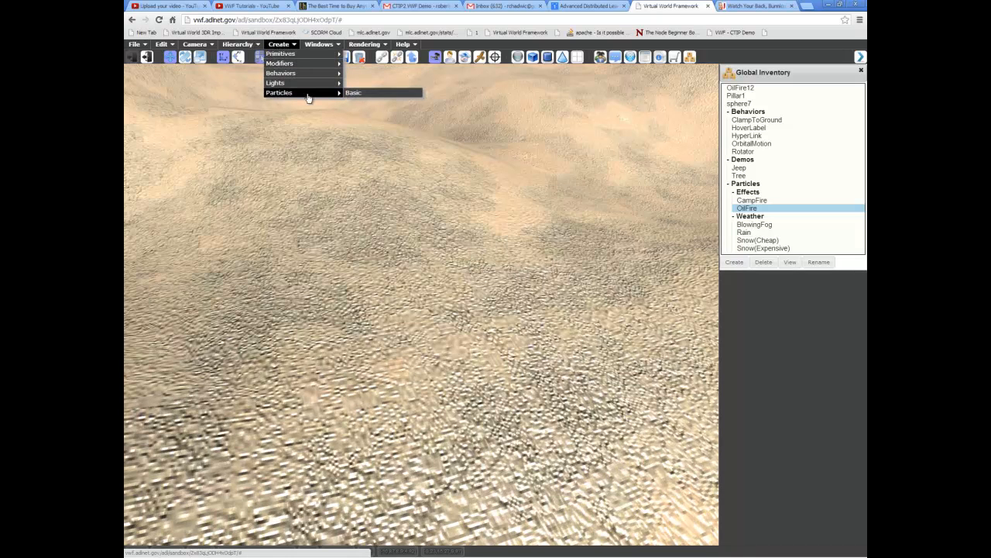
click(382, 94)
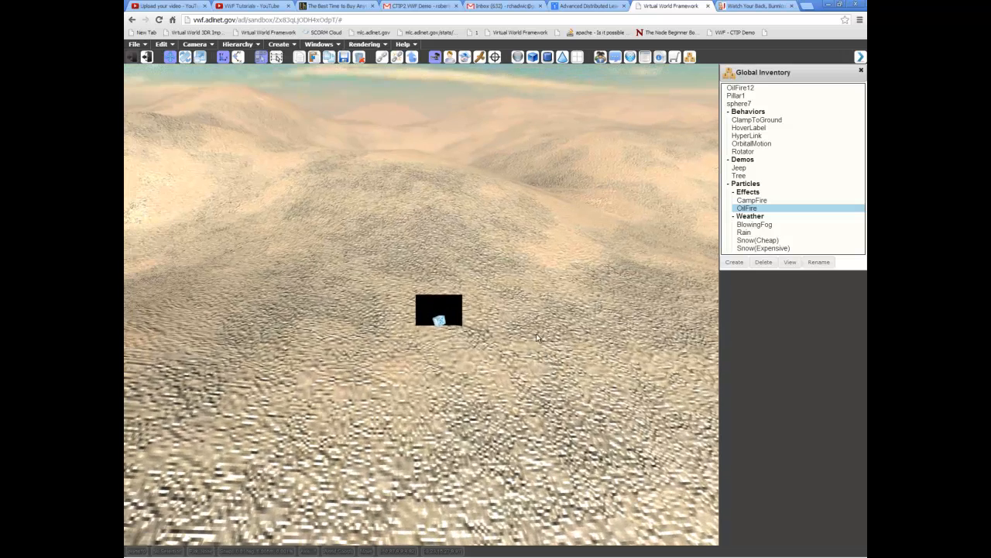
middle_drag(537, 337, 449, 320)
click(430, 335)
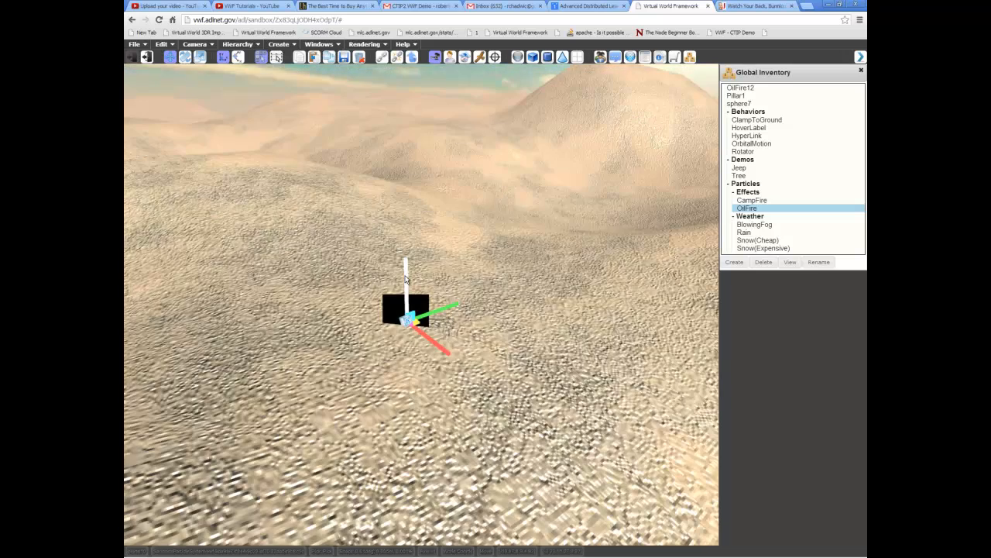
drag(406, 279, 408, 238)
middle_drag(542, 431, 462, 406)
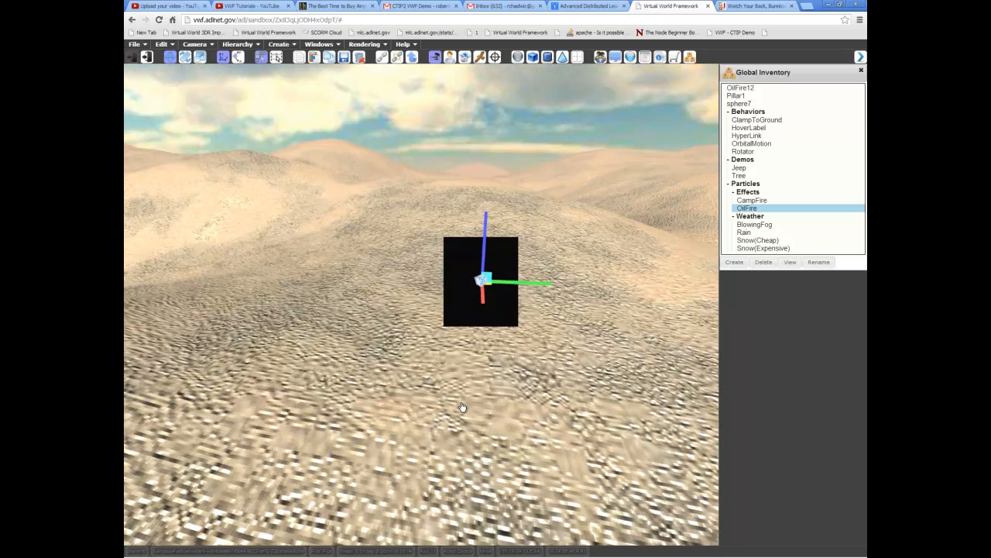
Close the Global Inventory and show the ParticleSystem settings in the new particle system's object properties
click(861, 71)
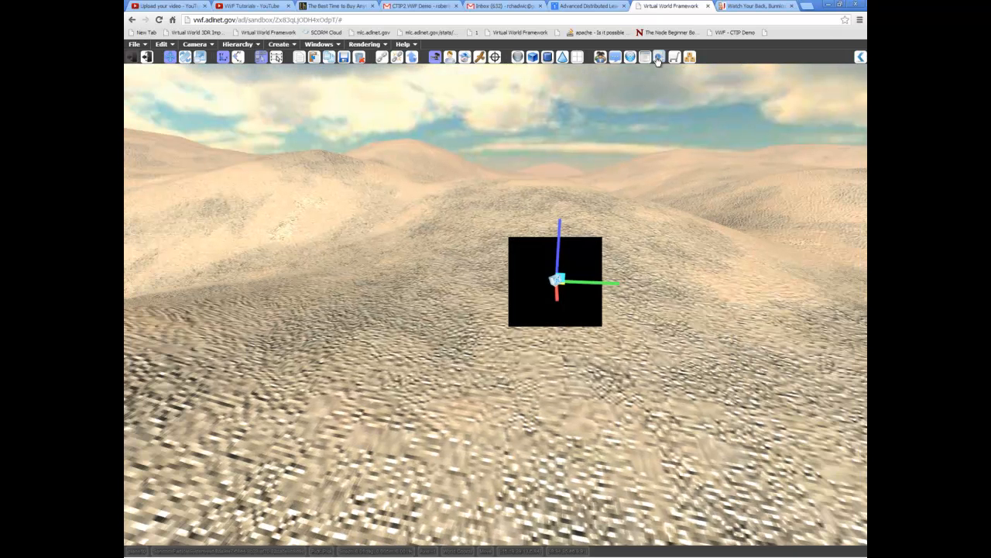
click(659, 58)
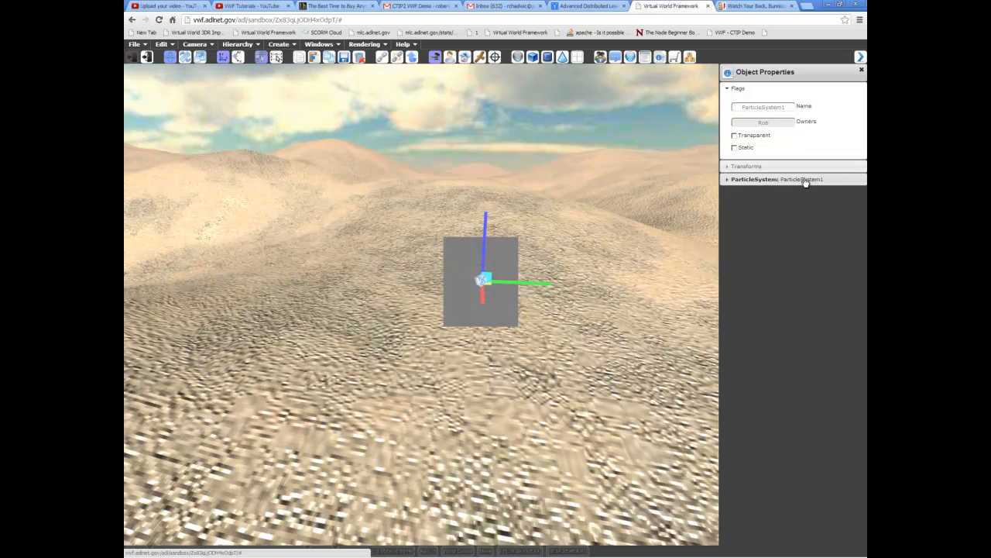
click(804, 180)
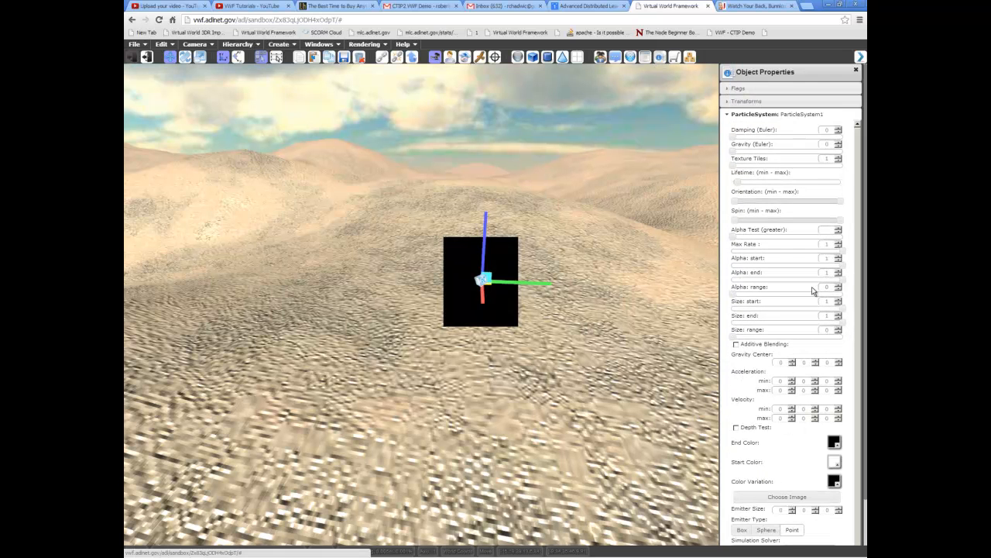
Review the particle system's available settings and examine its default particle from several angles
scroll(814, 295, down, 2)
scroll(819, 319, up, 2)
scroll(819, 319, down, 2)
scroll(820, 319, up, 2)
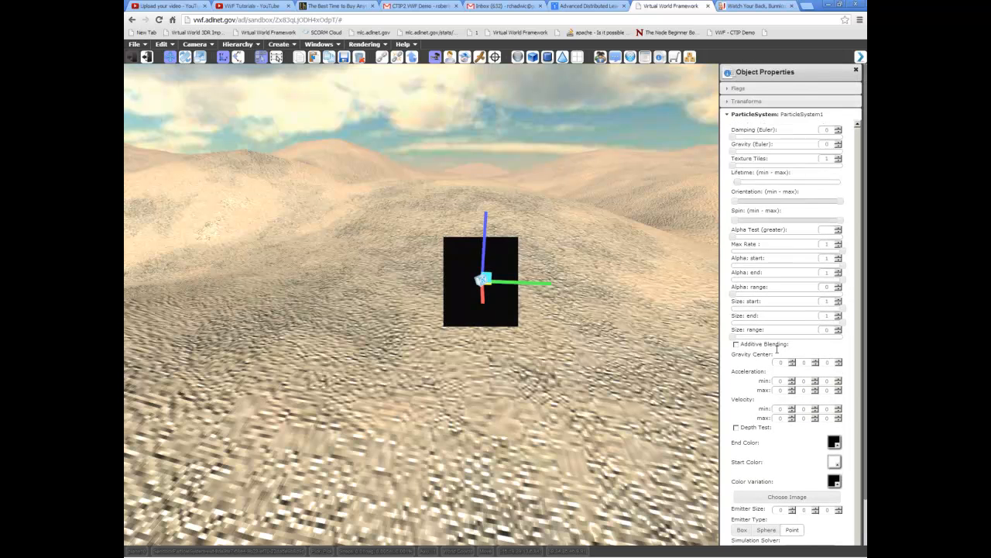
scroll(777, 333, down, 2)
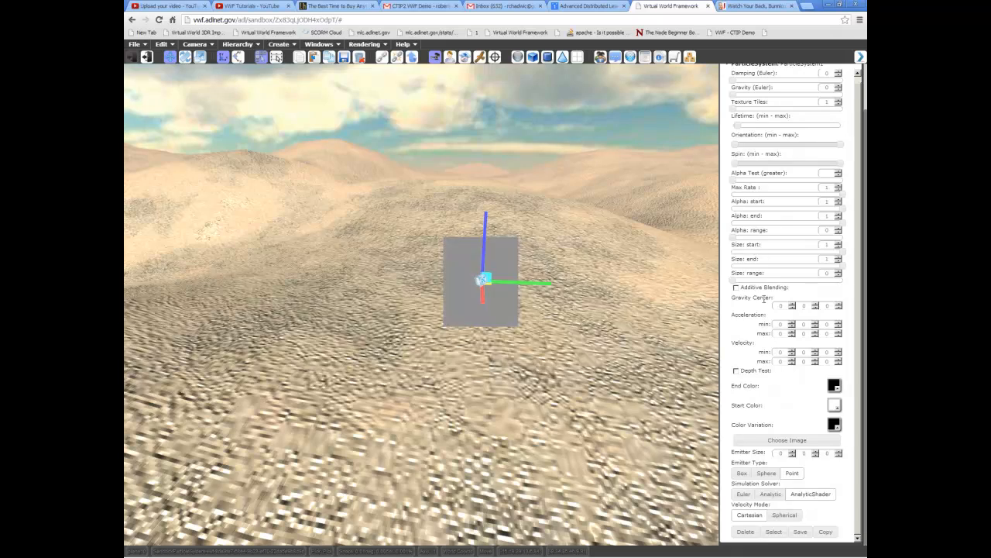
mouse_move(601, 260)
middle_down()
mouse_move(577, 267)
mouse_move(598, 303)
mouse_move(619, 254)
middle_up()
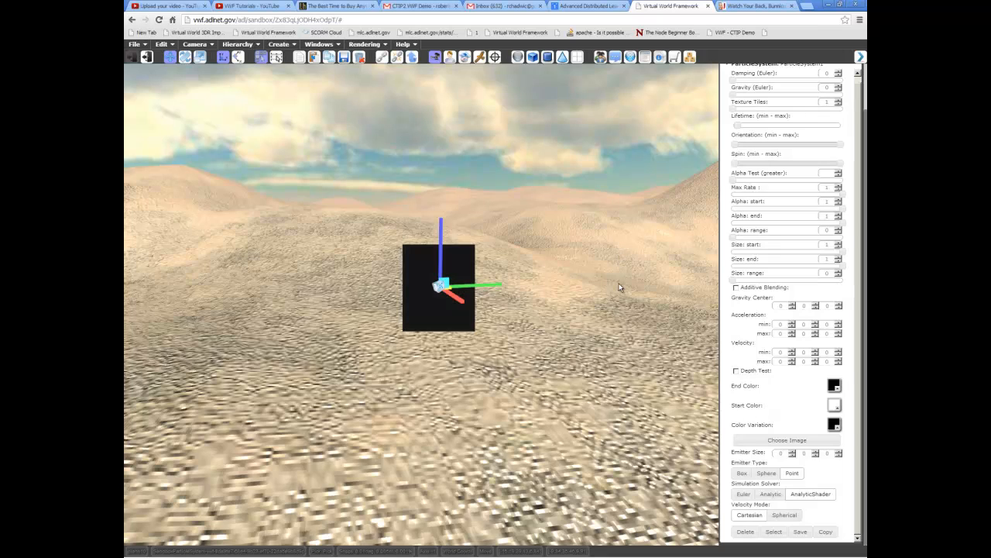
scroll(618, 284, up, 2)
scroll(619, 283, down, 4)
middle_drag(580, 339, 543, 304)
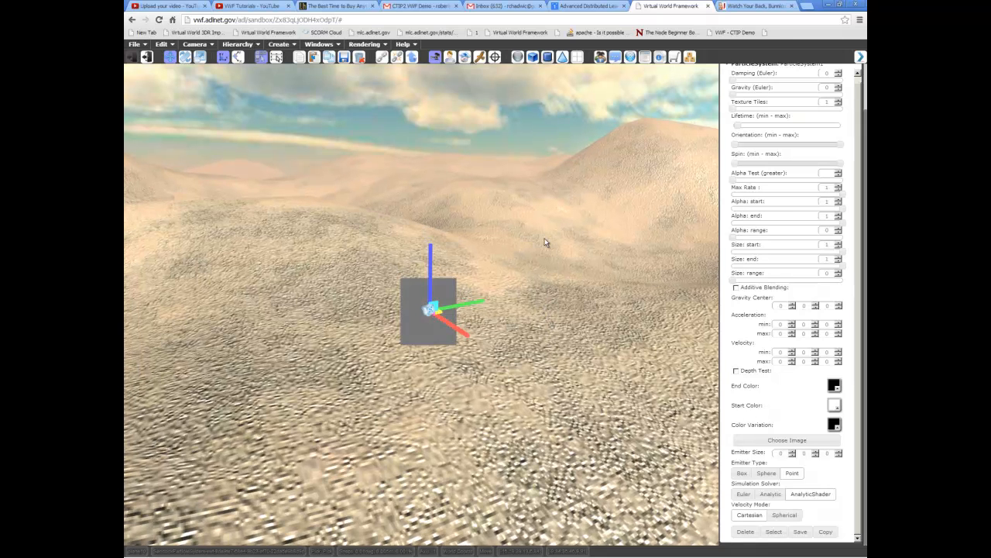
shift+middle_drag(545, 230, 552, 231)
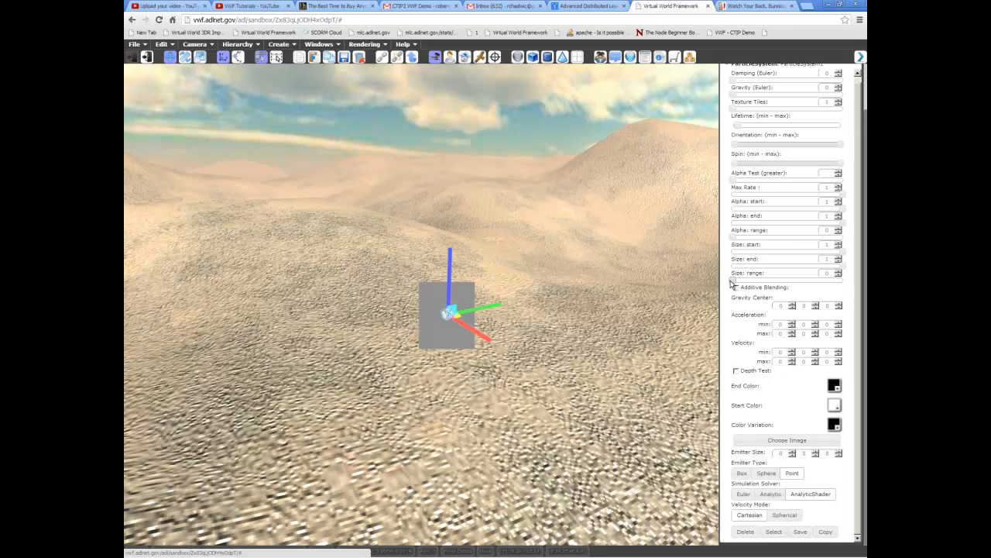
middle_drag(617, 296, 581, 320)
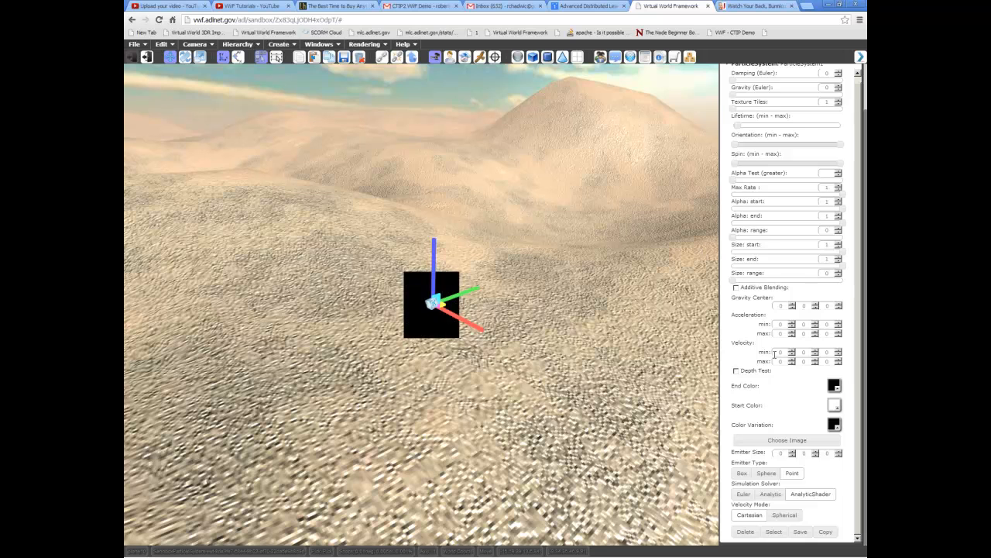
middle_drag(639, 397, 630, 376)
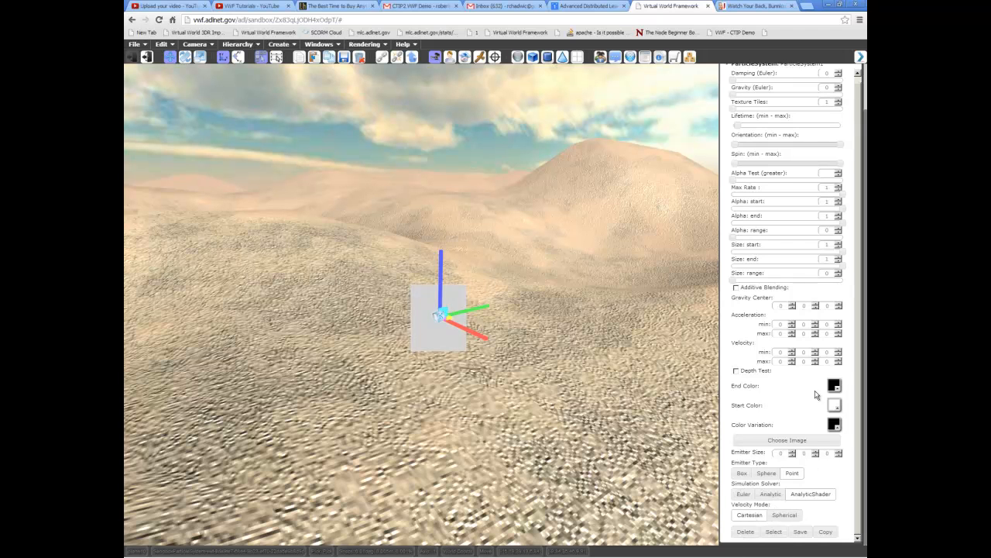
Set the particle velocity's minimum Z to 0.001 and its maximum Z to 0.082
click(839, 352)
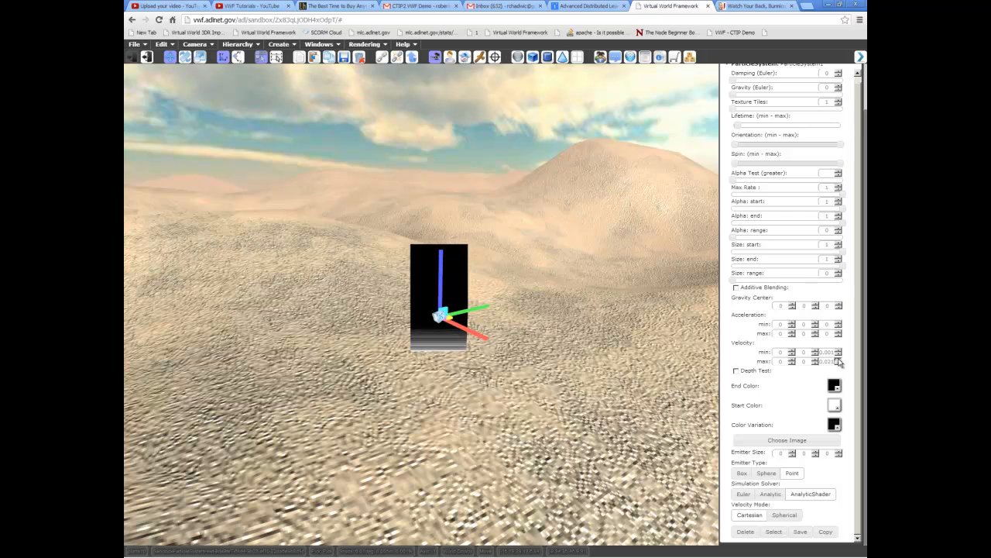
click(838, 361)
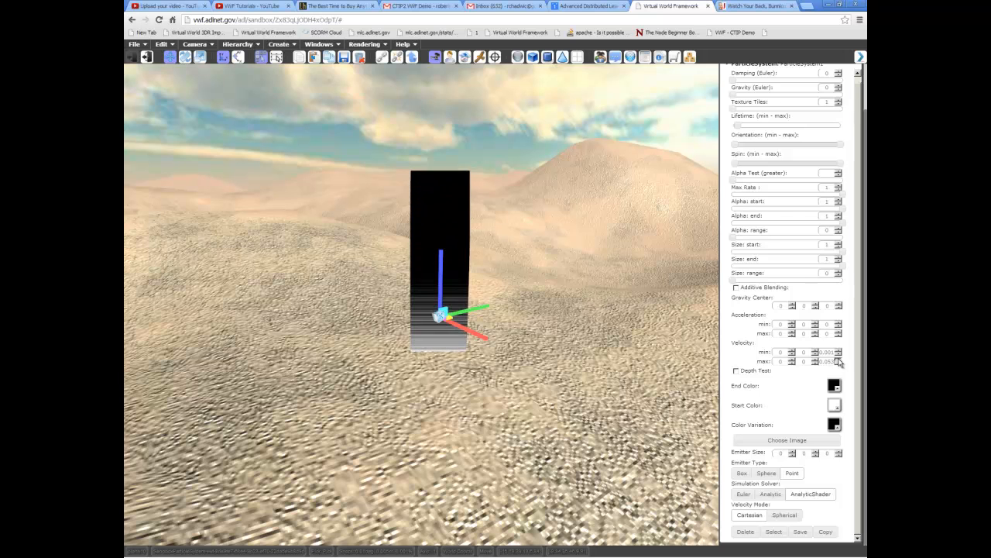
middle_drag(577, 364, 409, 269)
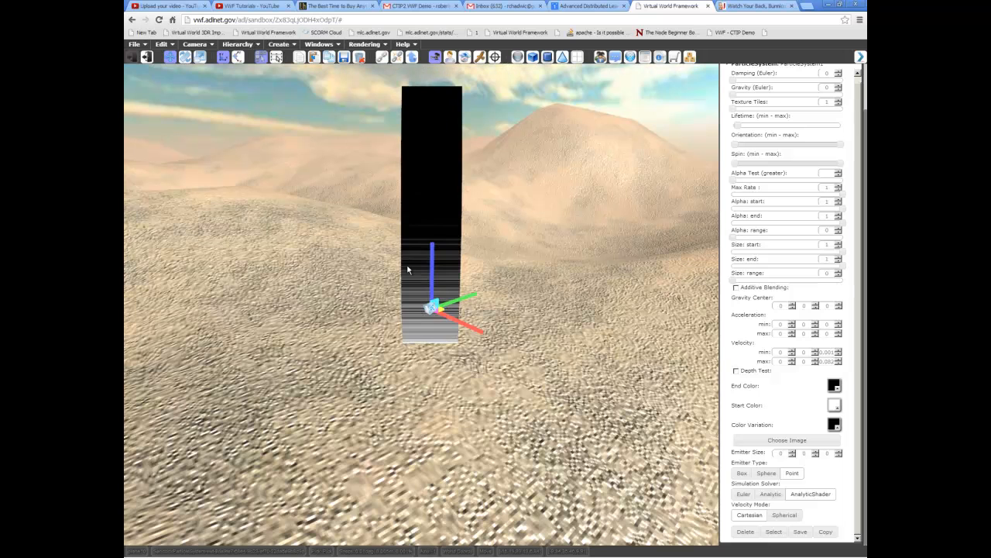
Set the particle velocity's maximum Y and maximum X to 0.047 each
click(814, 360)
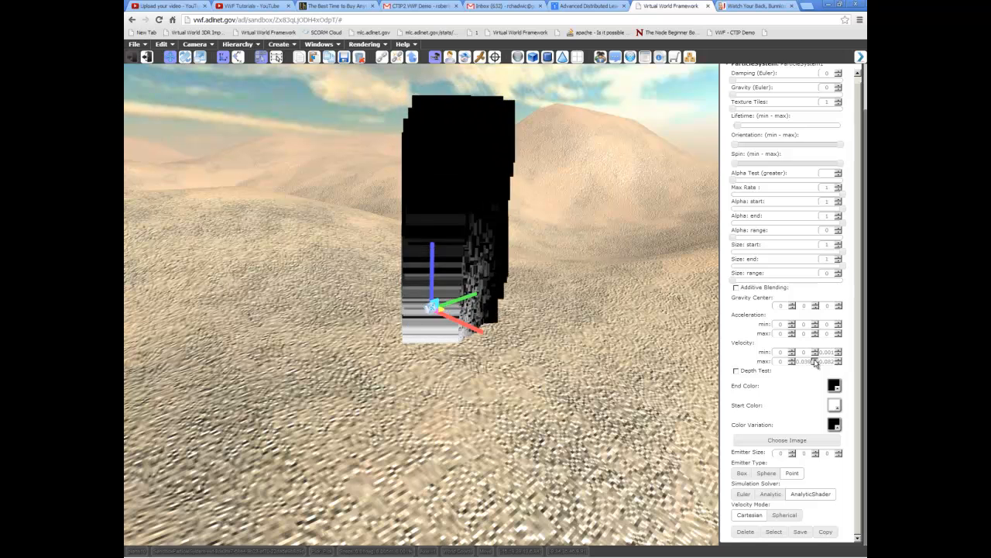
click(793, 361)
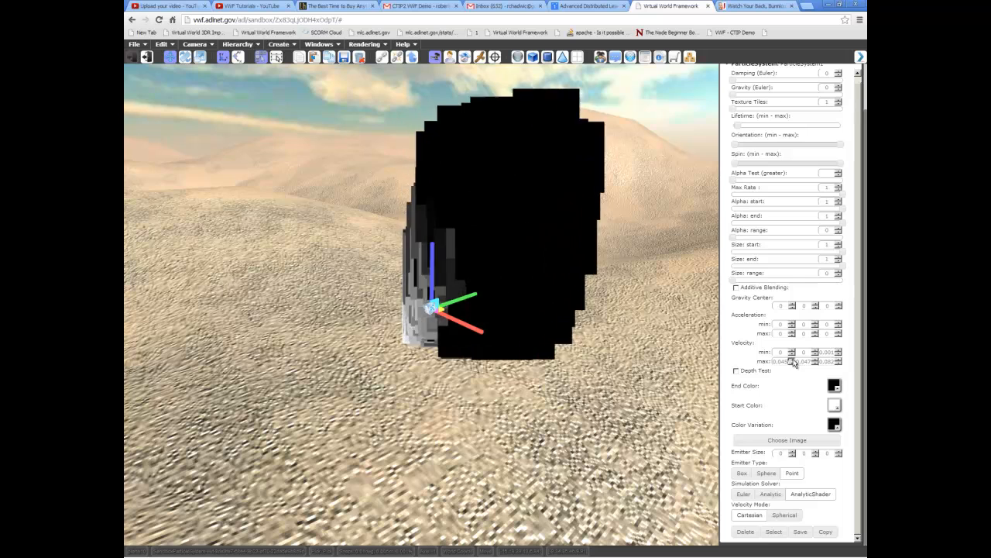
middle_drag(467, 402, 492, 415)
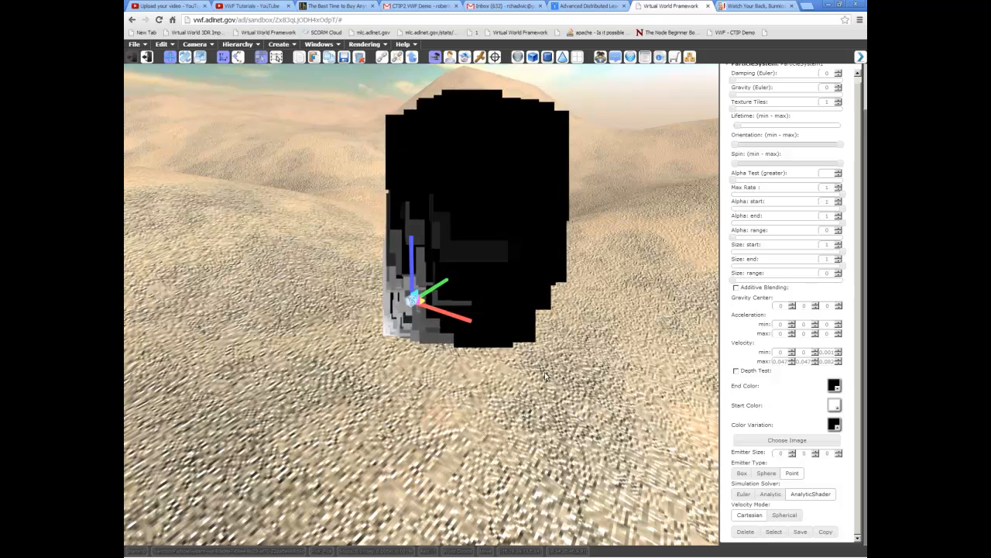
Reduce the particles' start size to 0 and check the emission from other angles
middle_drag(623, 286, 668, 227)
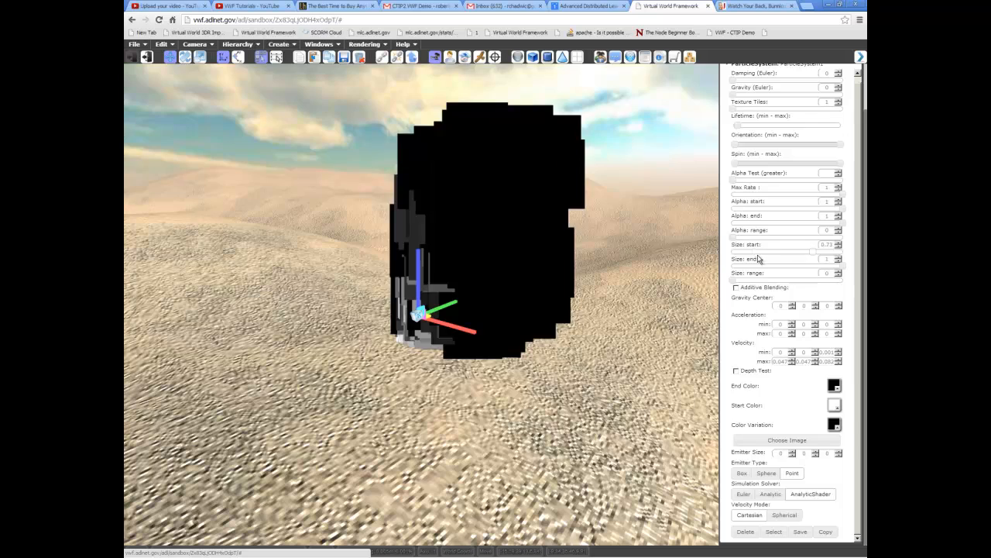
middle_drag(402, 279, 417, 354)
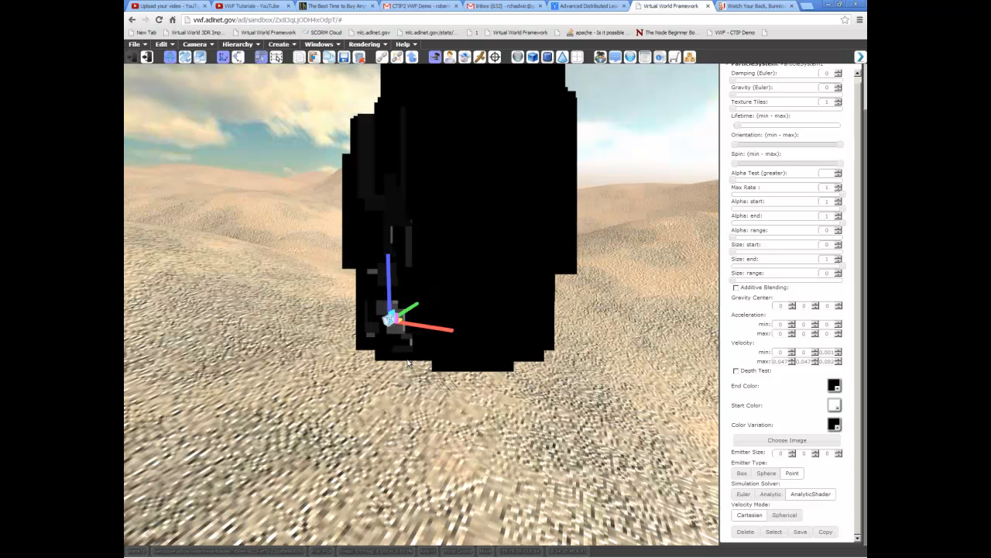
middle_drag(408, 363, 414, 354)
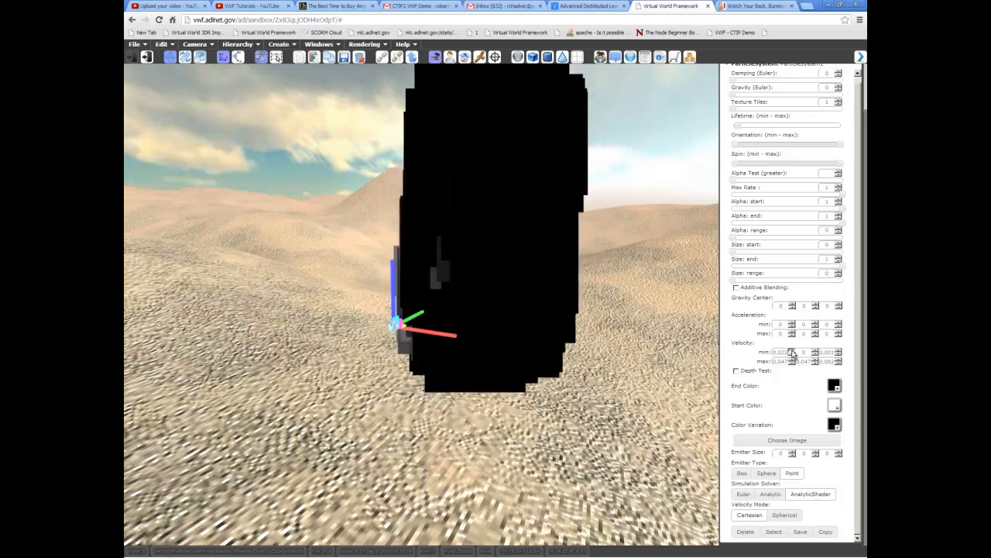
Raise the particle velocity's minimum X to 0.053 and check the emission from several angles
middle_drag(441, 364, 553, 343)
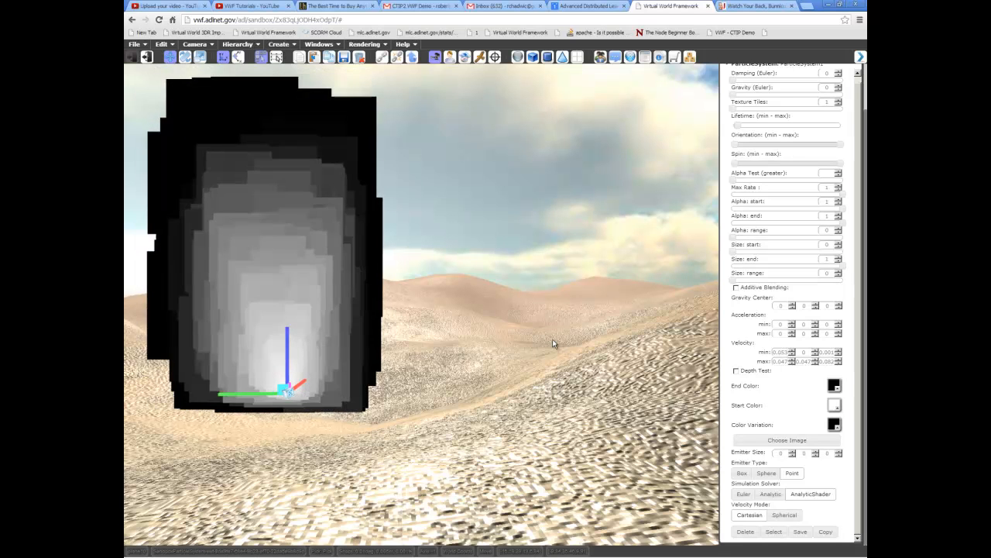
middle_drag(553, 343, 588, 337)
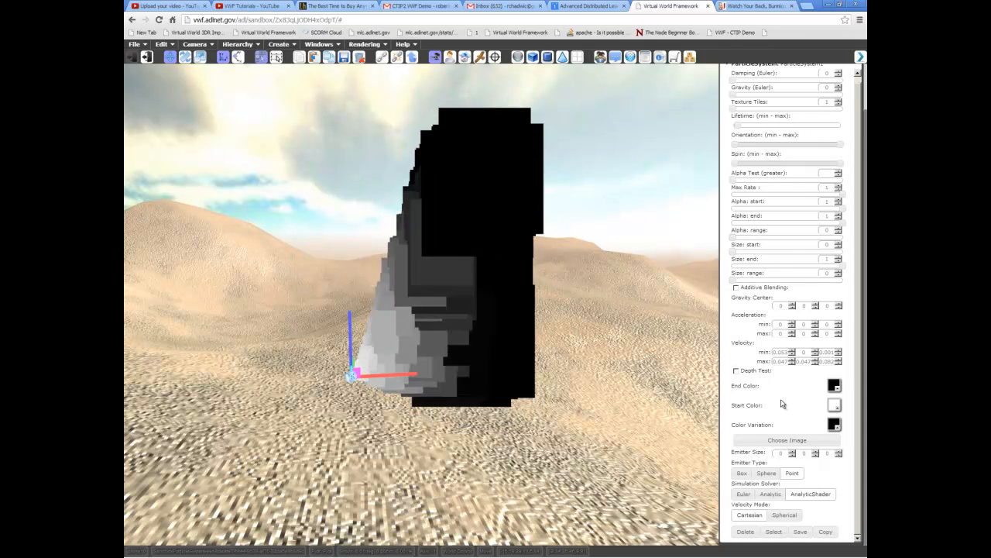
Try to change the particles' start color to red
click(834, 405)
drag(734, 419, 737, 417)
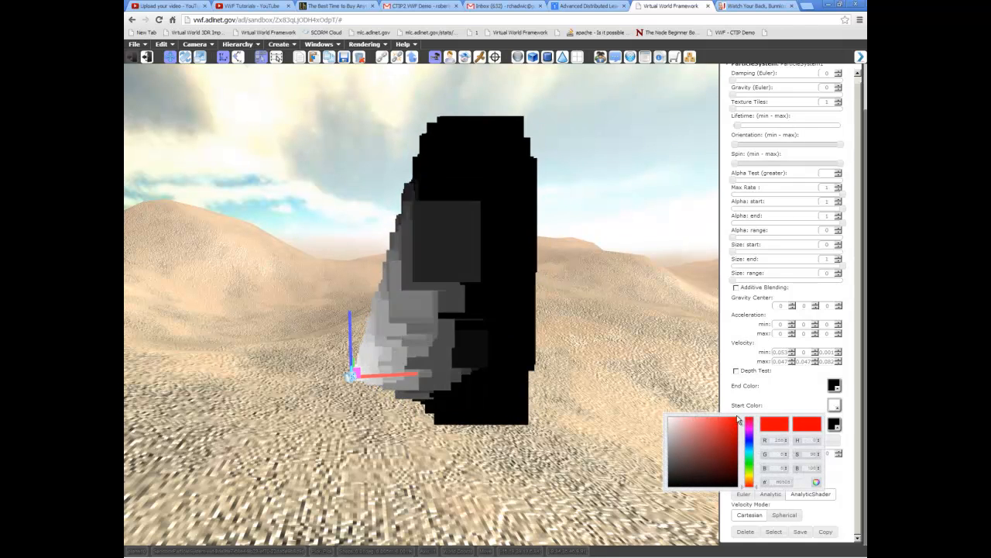
click(779, 401)
click(833, 407)
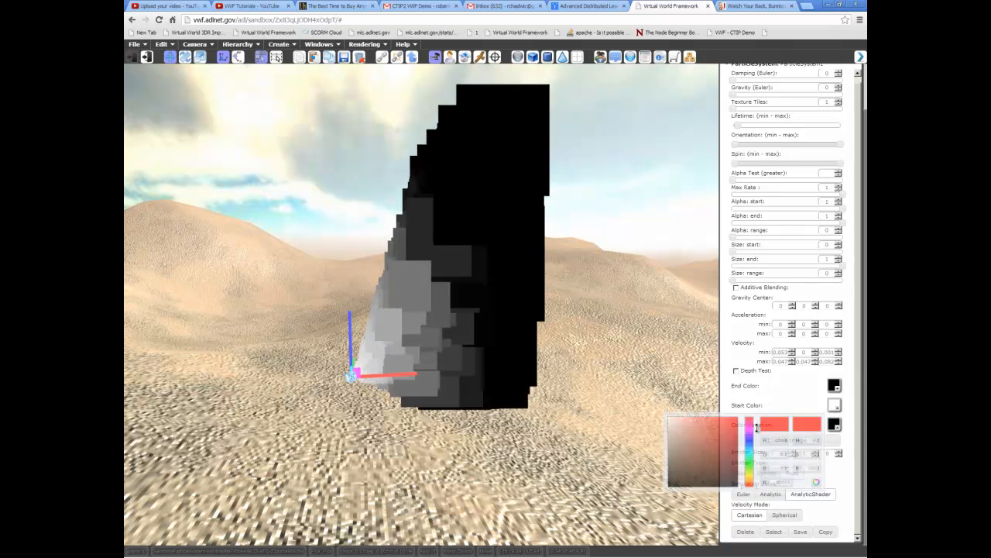
click(778, 398)
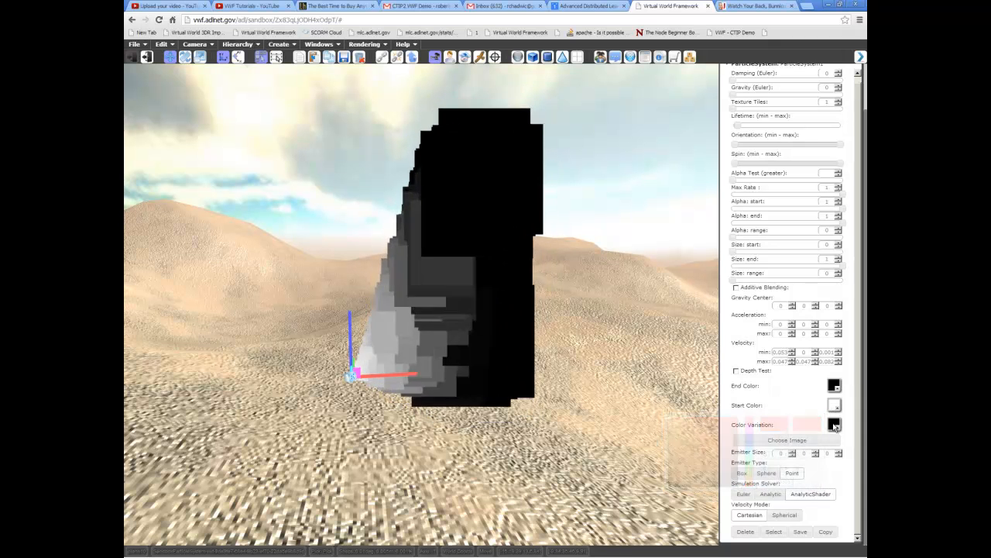
Set the particles' end color to bright red and check the white-to-red gradient
click(834, 386)
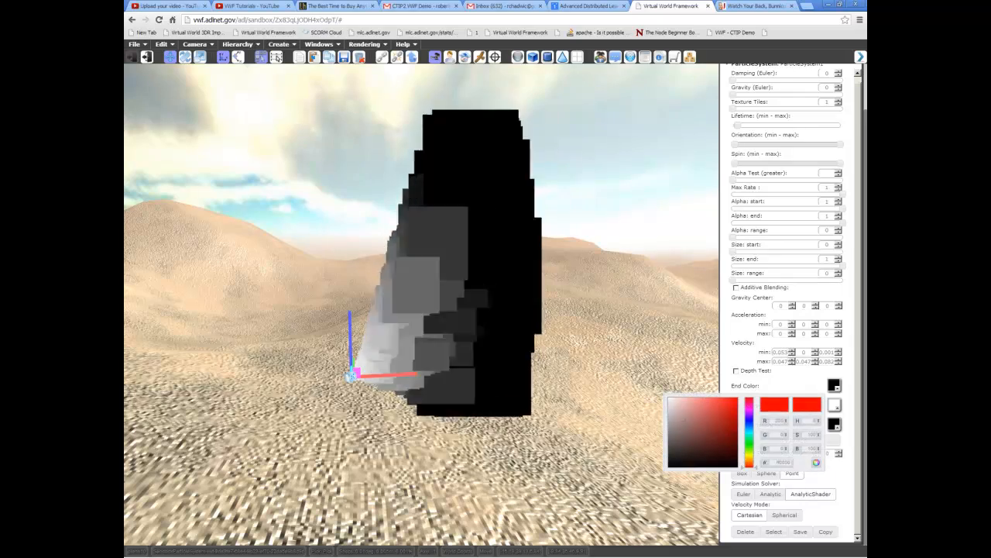
click(737, 399)
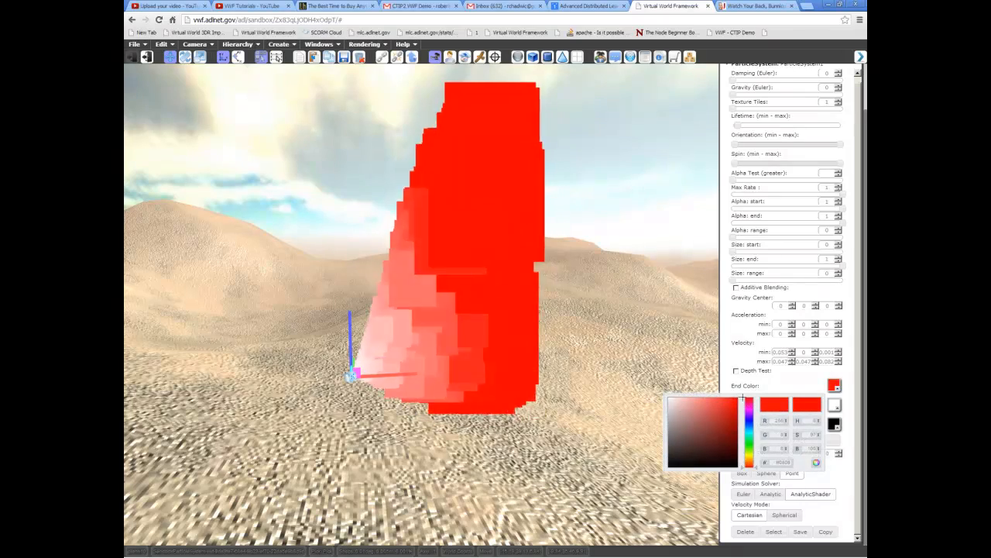
click(808, 382)
mouse_move(467, 313)
middle_down()
mouse_move(508, 327)
mouse_move(430, 336)
mouse_move(475, 313)
mouse_move(480, 323)
middle_up()
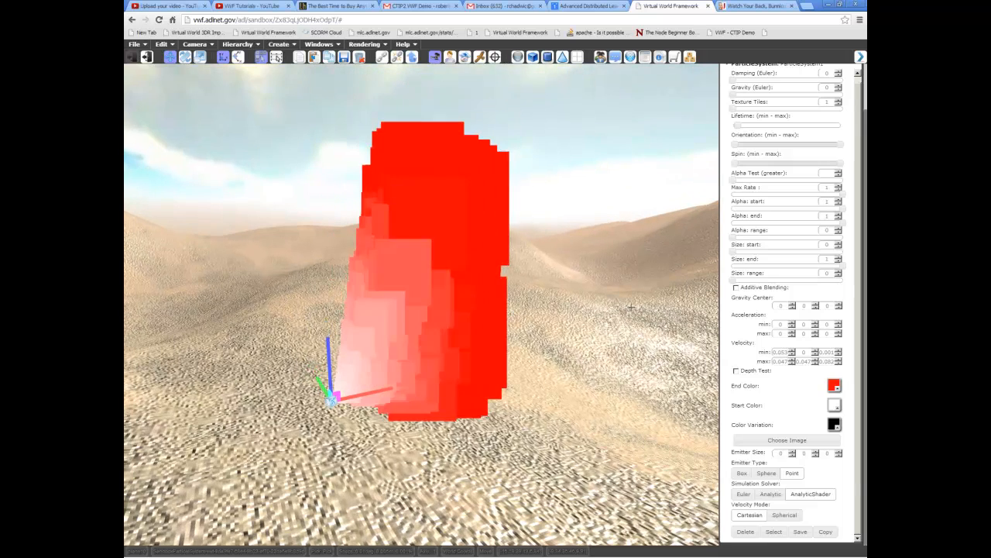
Set the particles' color variation to near-white for a strong mix of random colors
click(834, 425)
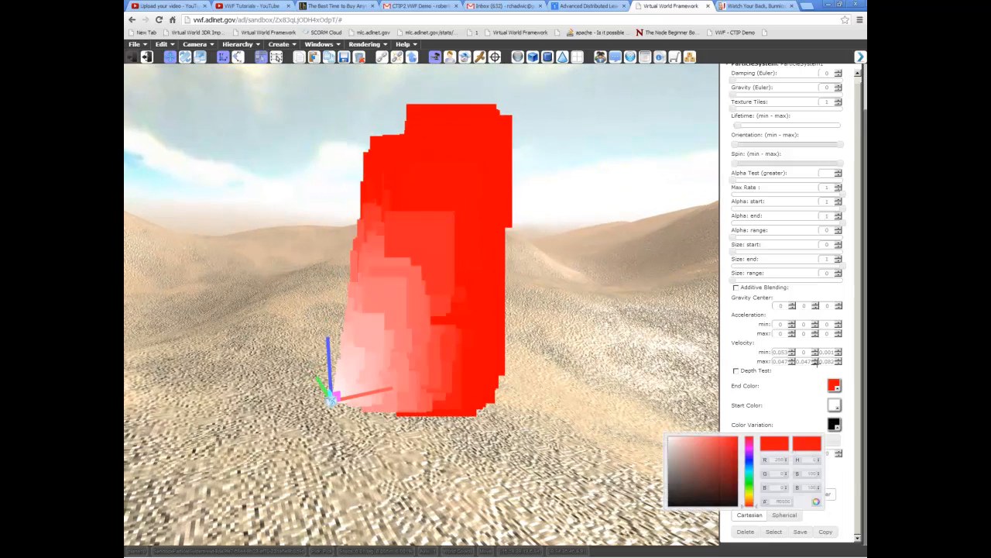
click(678, 456)
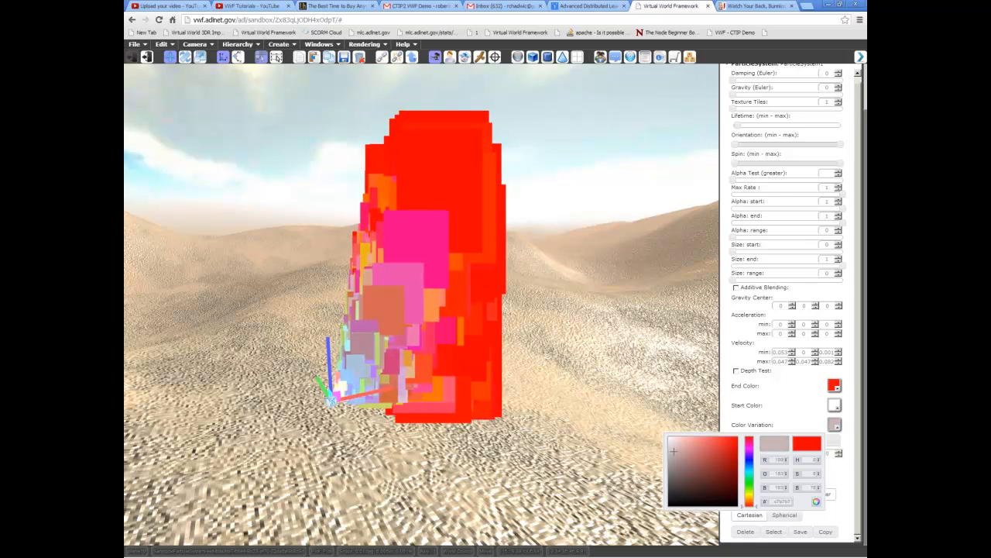
click(669, 439)
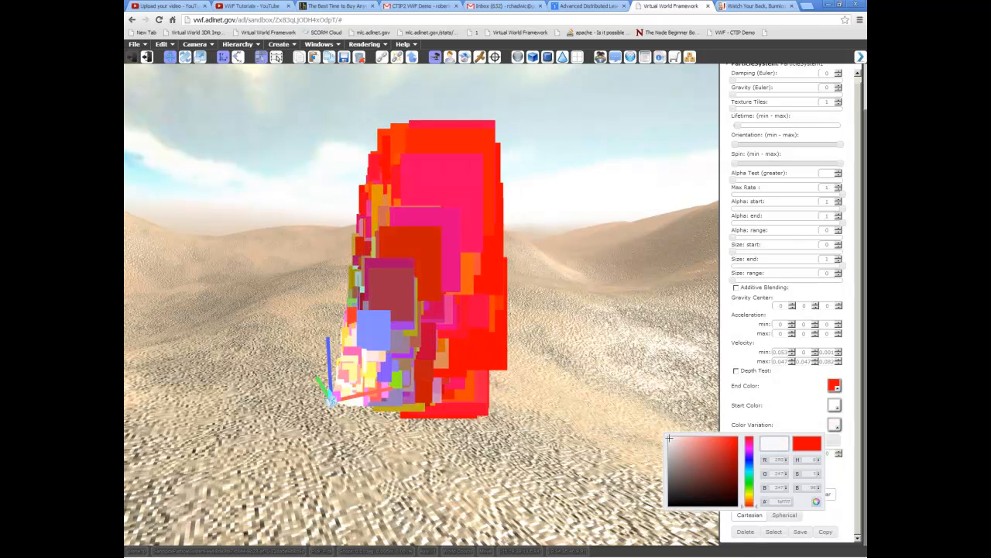
click(770, 413)
Use a Sphere emitter with an emitter size of 1, 1, 2 and check the emission from several angles
middle_drag(548, 372, 582, 363)
middle_drag(672, 453, 632, 417)
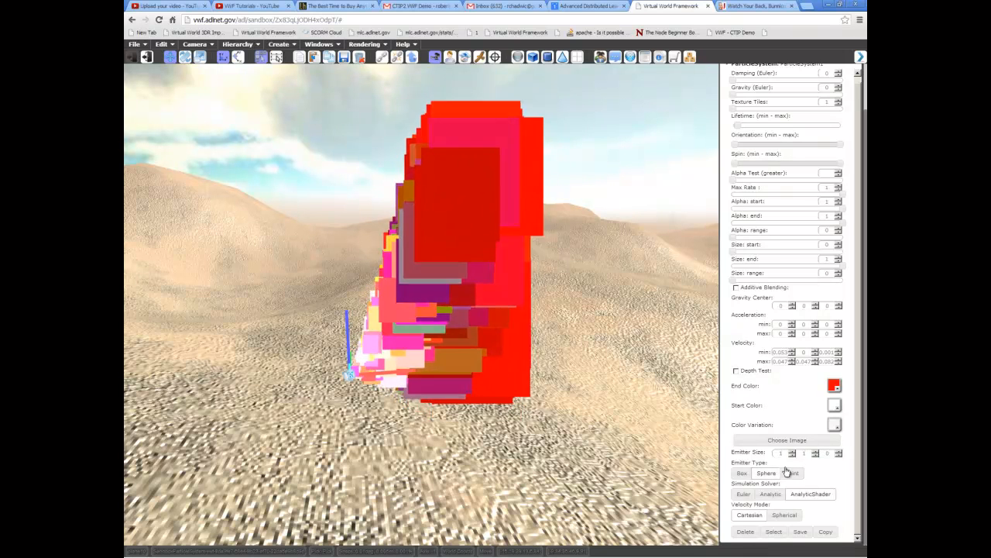
click(838, 452)
click(839, 452)
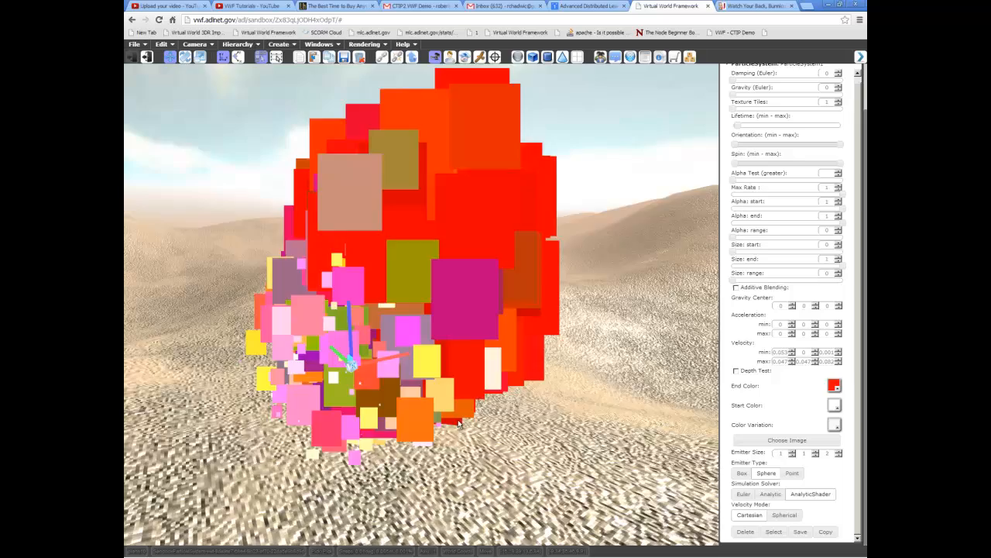
middle_drag(459, 424, 441, 406)
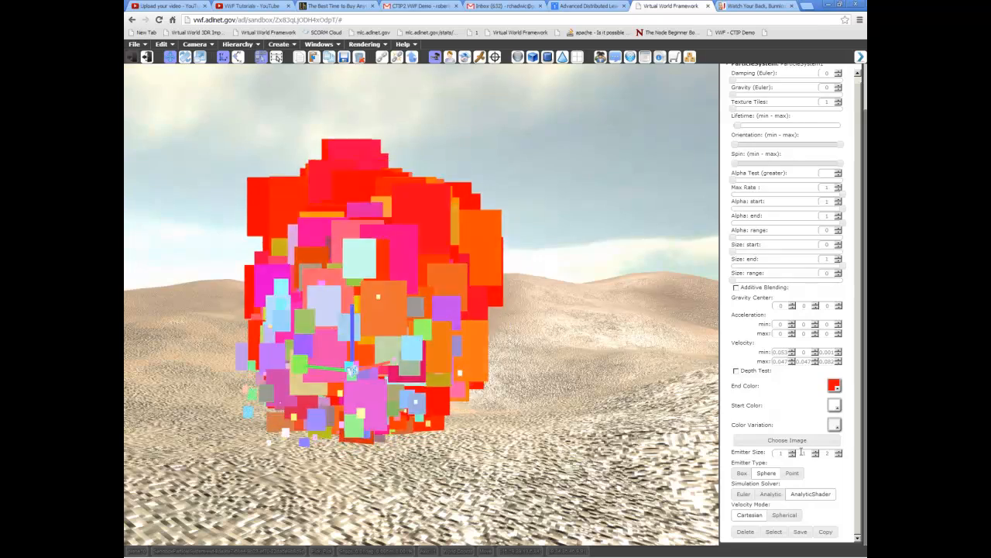
middle_drag(684, 449, 656, 451)
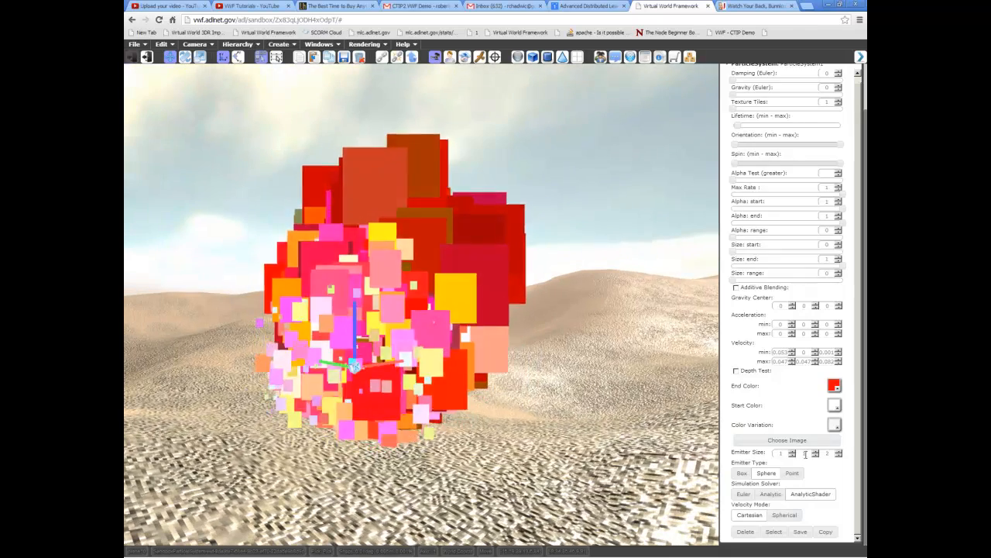
middle_drag(589, 349, 368, 422)
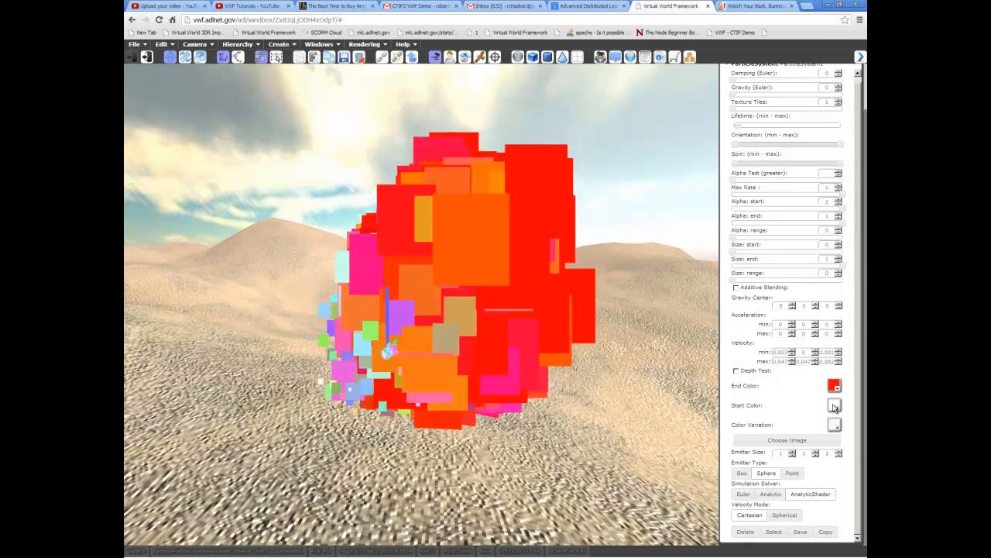
Increase the particles' size range to 0.95 and check the size variation from another angle
middle_drag(449, 371, 499, 351)
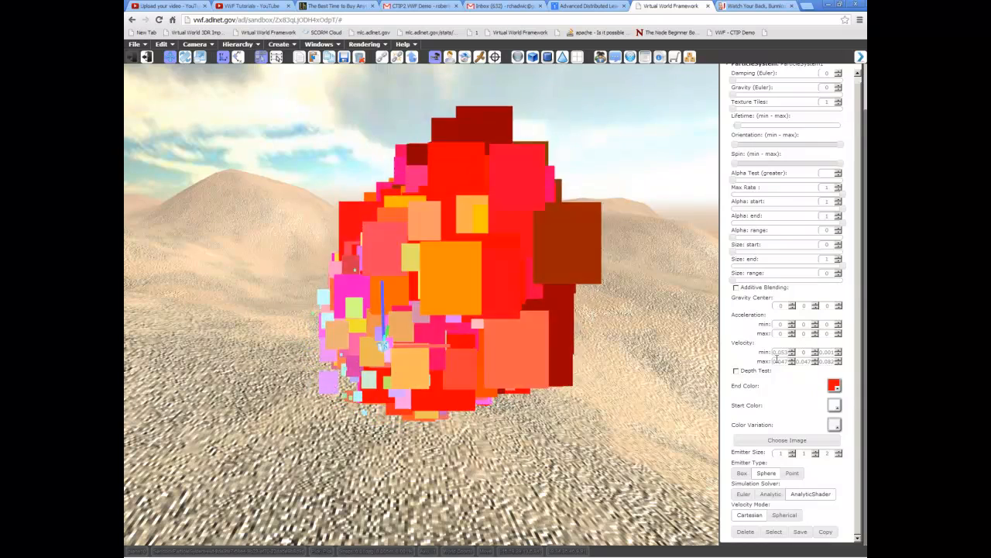
mouse_move(610, 315)
middle_down()
mouse_move(604, 326)
mouse_move(604, 309)
middle_up()
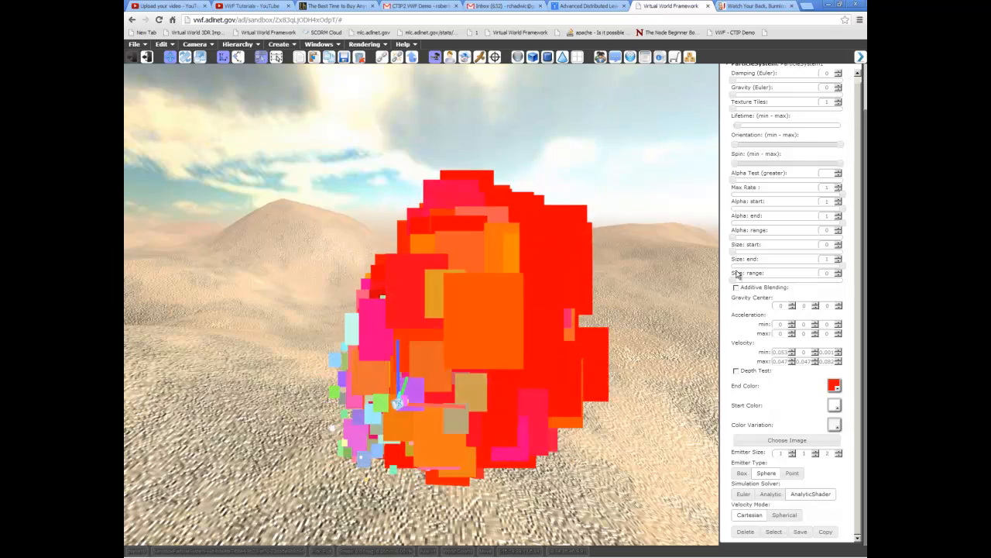
drag(735, 281, 841, 281)
middle_drag(478, 383, 543, 359)
Assign the white smoke cloud image from the Map Browser as the particle texture
click(783, 440)
click(449, 191)
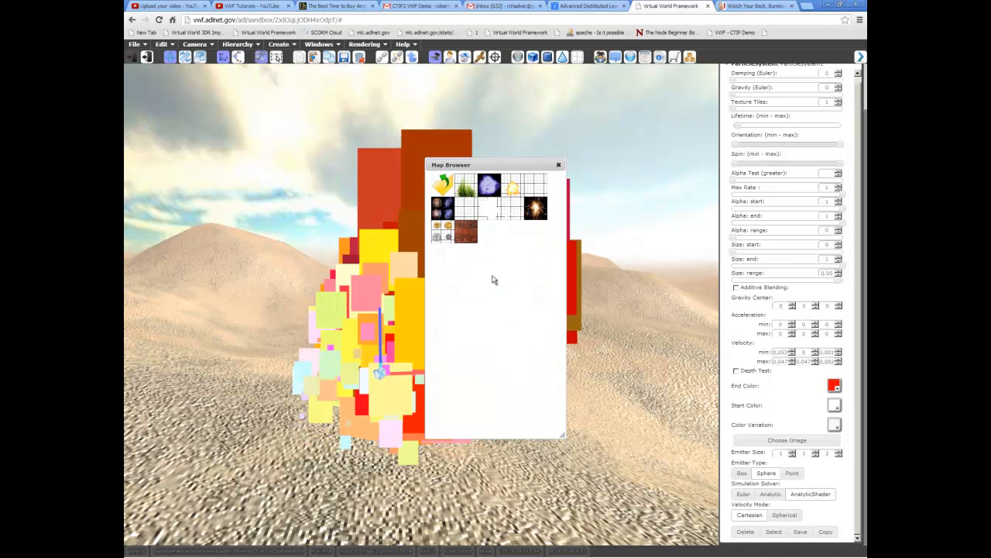
drag(496, 165, 594, 191)
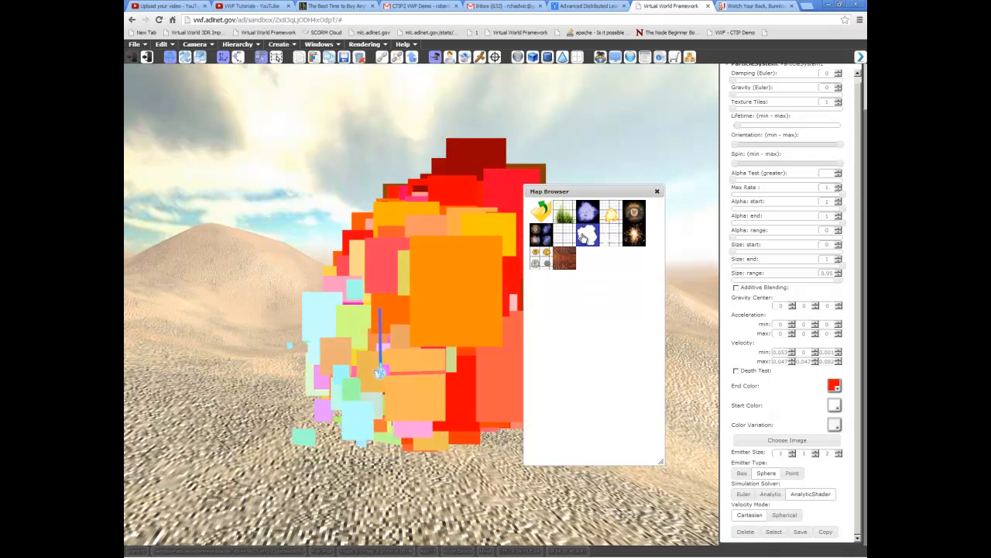
click(588, 235)
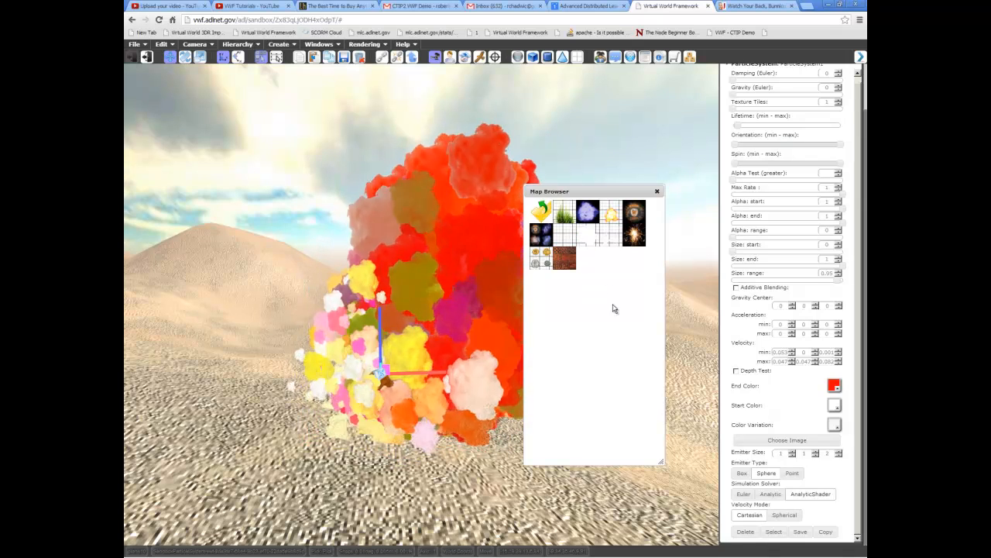
click(657, 192)
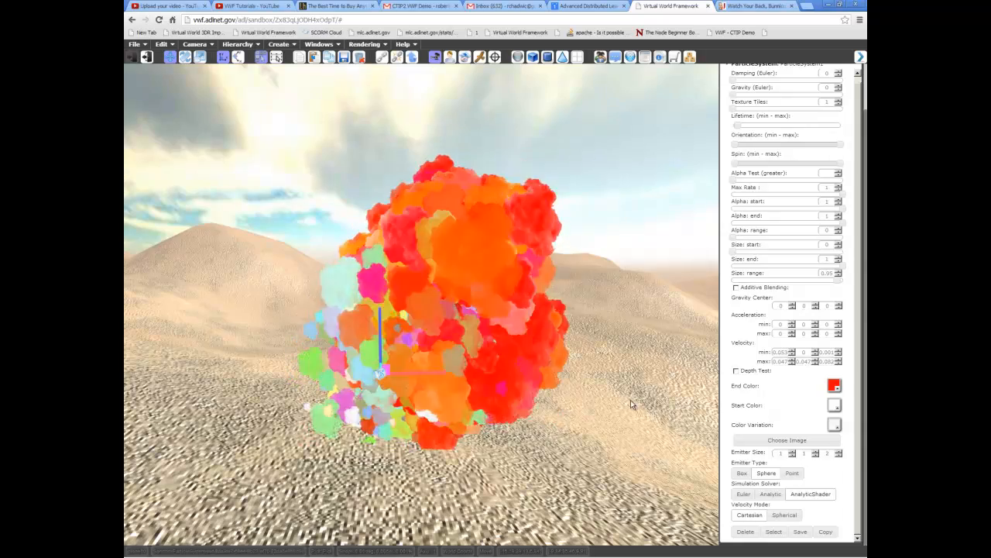
Set the color variation to black to remove the random coloring from the particles
scroll(598, 391, up, 3)
middle_drag(563, 398, 674, 388)
click(834, 425)
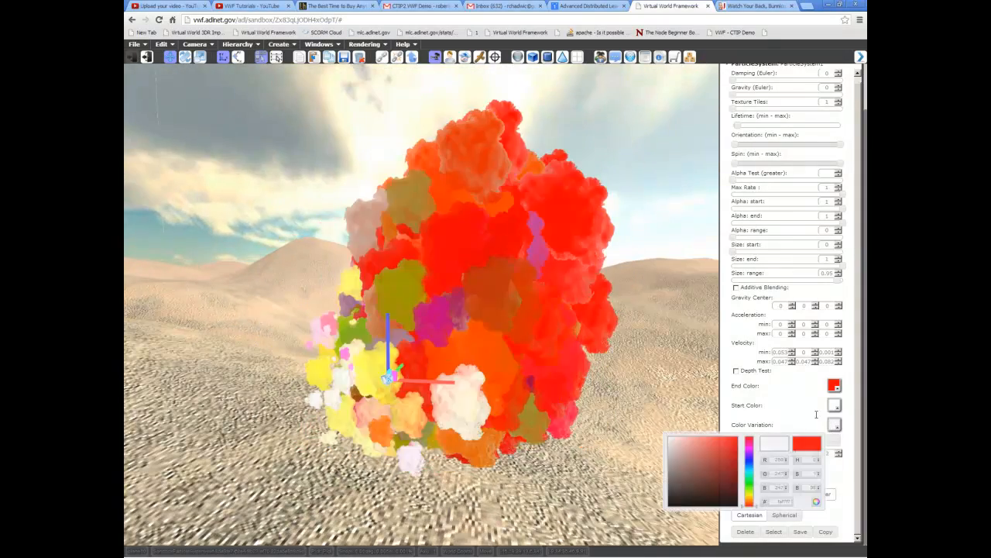
click(673, 448)
drag(673, 448, 670, 503)
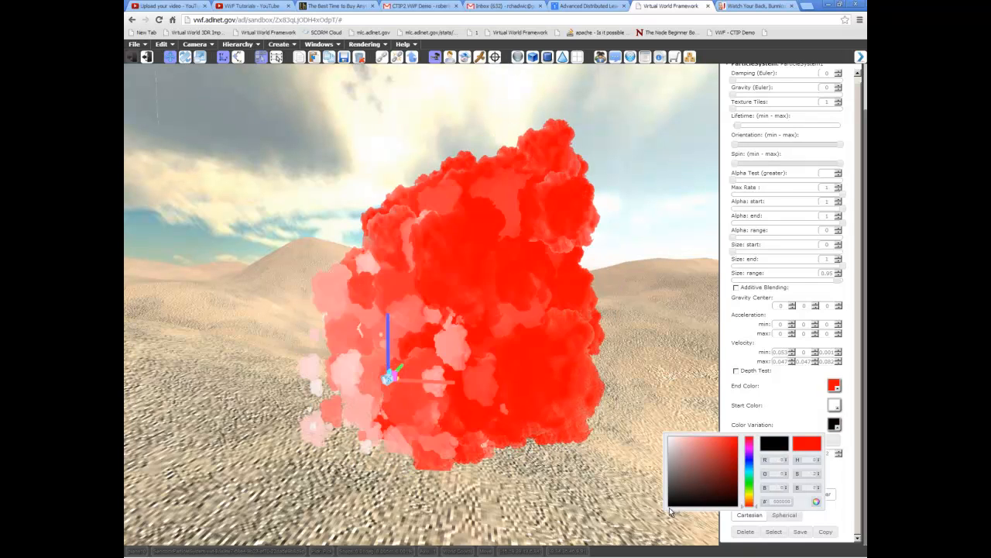
Replace the particles' red end color with a neutral grey for a smoke look
click(835, 386)
drag(691, 443, 671, 401)
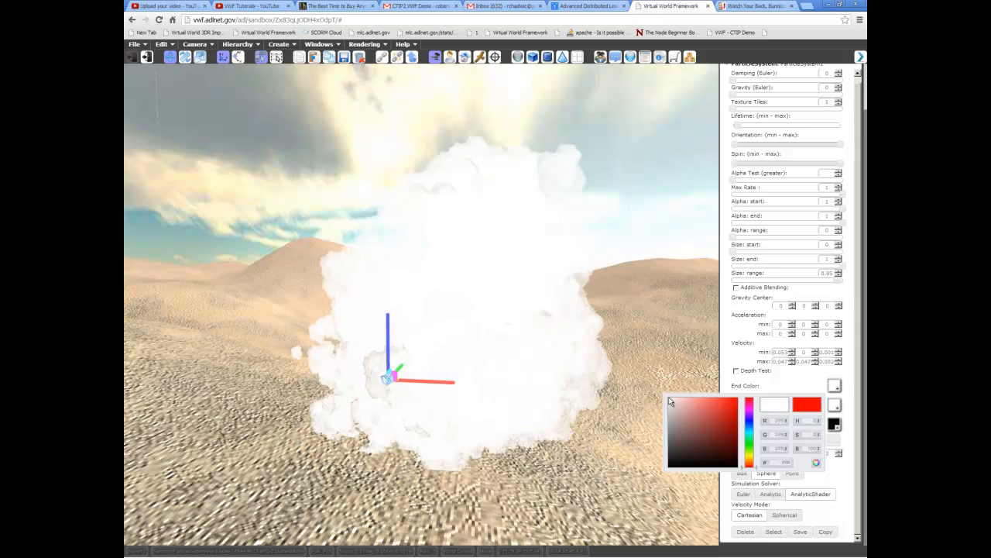
click(672, 332)
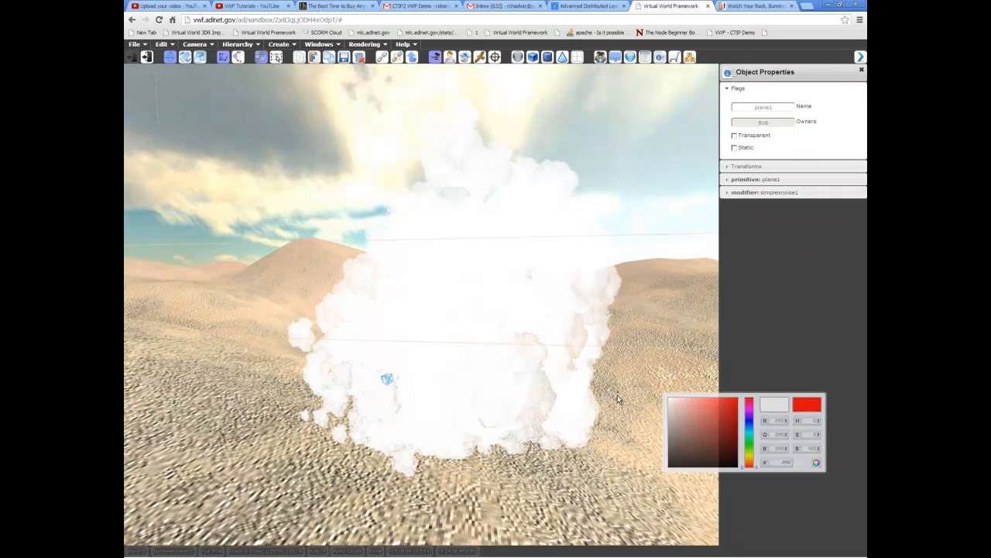
Reselect the particle system, enable its Depth Test option and examine the smoke from several angles
click(467, 437)
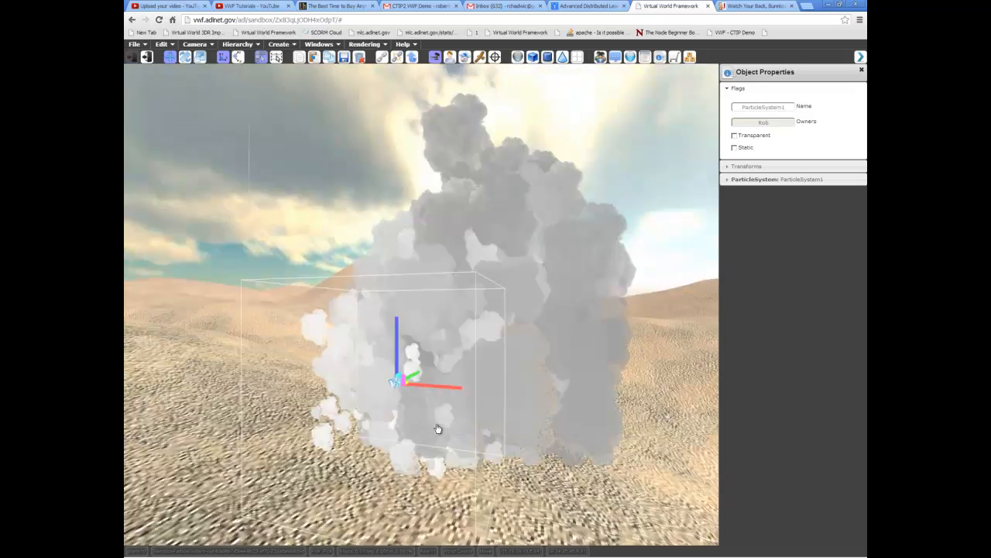
middle_drag(438, 428, 419, 390)
drag(419, 387, 462, 387)
click(786, 181)
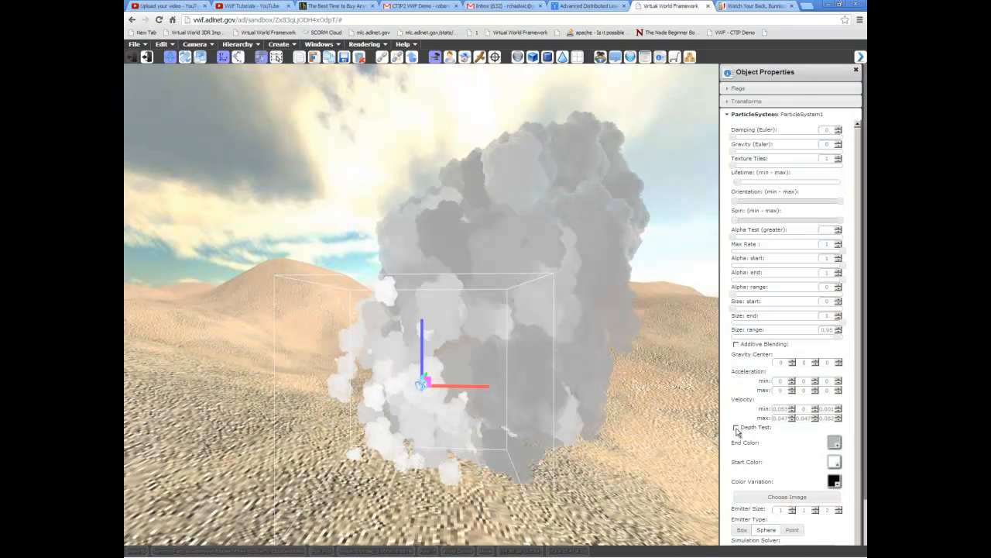
click(737, 428)
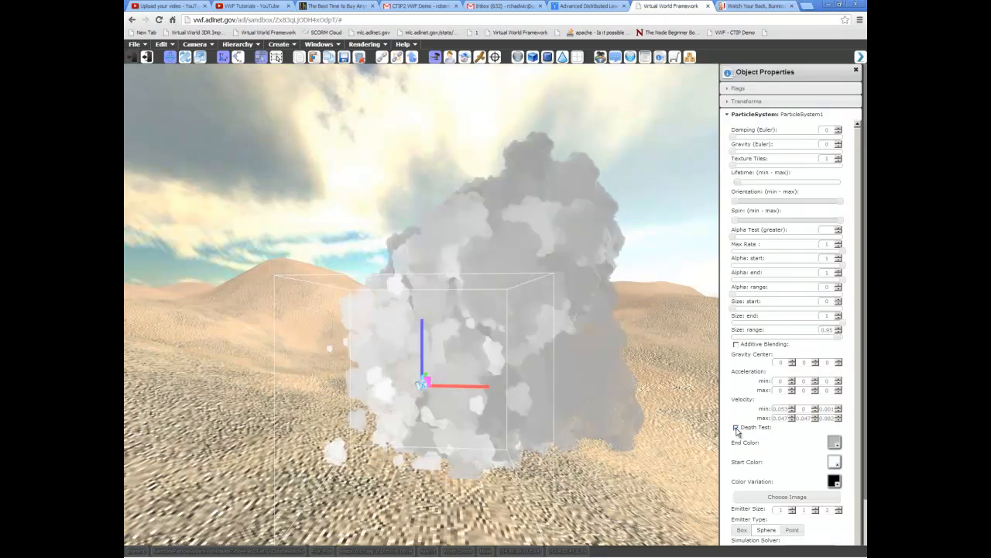
middle_drag(581, 389, 505, 397)
middle_drag(255, 368, 588, 283)
Try an Alpha Test threshold of 0.992 and return it to 0, comparing the smoke at both values
drag(733, 237, 845, 241)
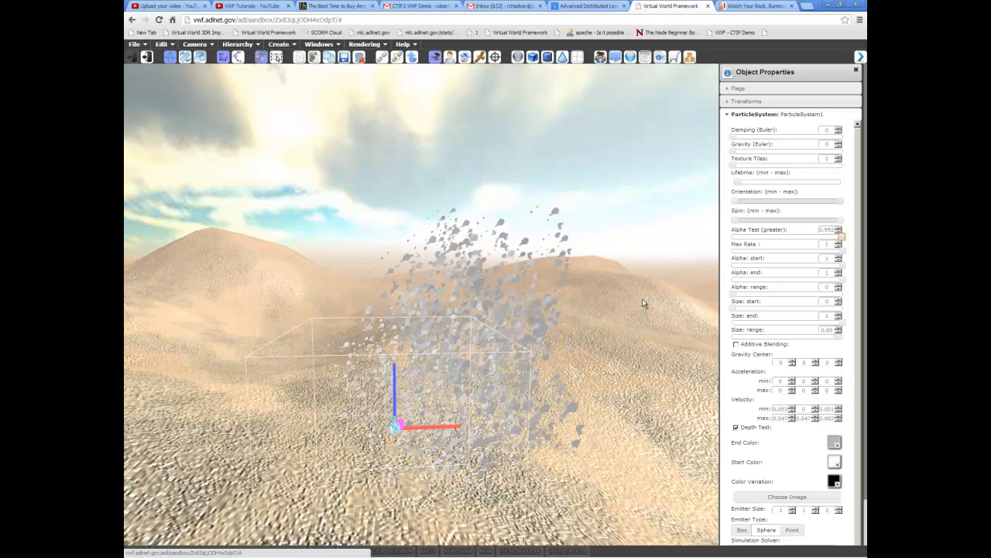
middle_drag(688, 268, 625, 287)
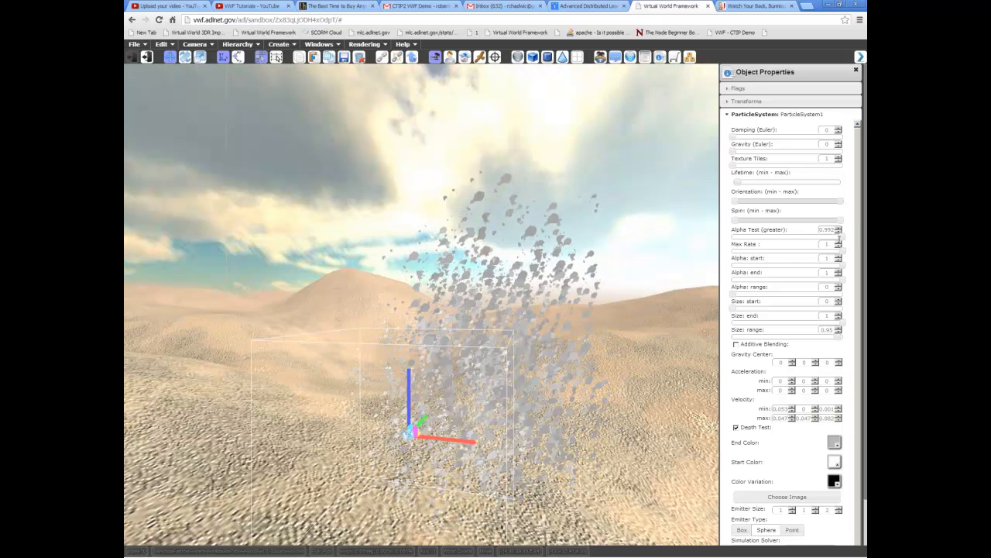
drag(843, 239, 730, 250)
middle_drag(605, 341, 856, 213)
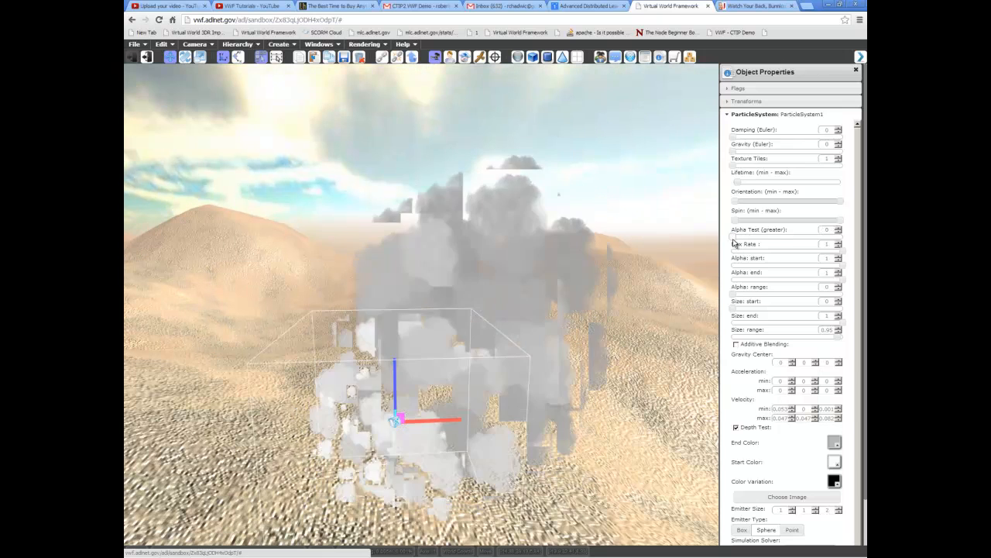
Set the Alpha Test threshold to 0.062 and check the smoke edges from other angles
drag(733, 239, 741, 241)
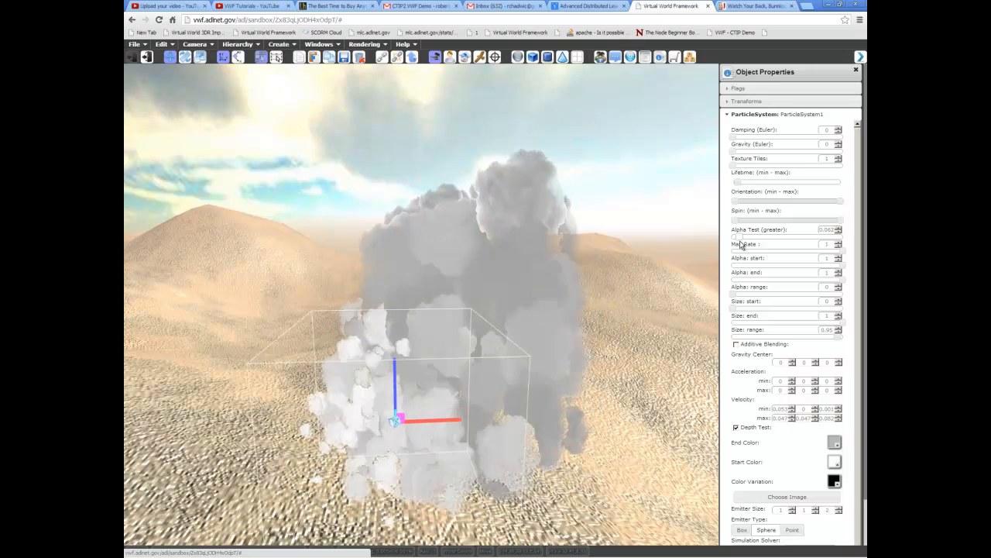
middle_drag(612, 268, 579, 257)
middle_drag(586, 340, 591, 325)
Turn off Depth Test and examine the smoke from several angles
click(738, 427)
right_click(585, 305)
right_drag(551, 432, 651, 333)
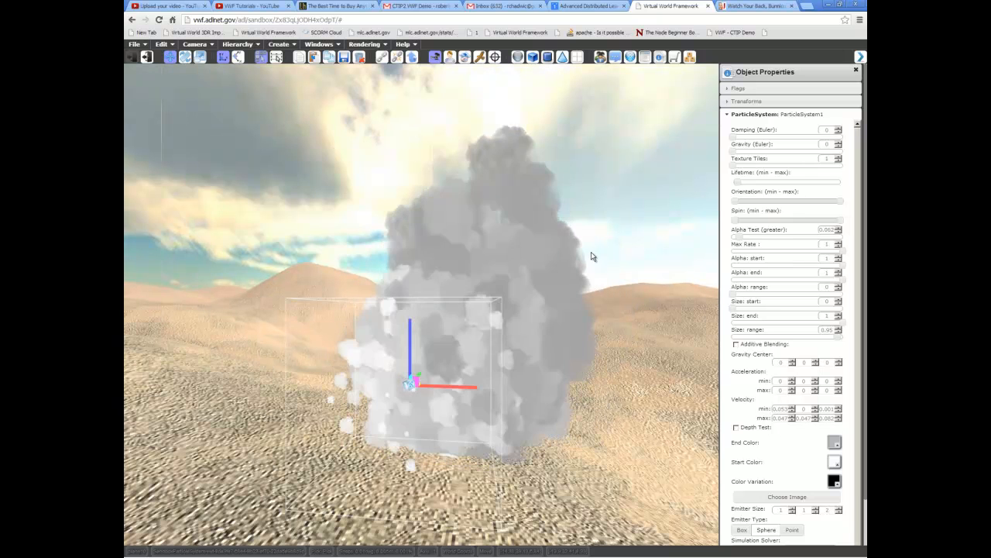
right_drag(574, 335, 575, 354)
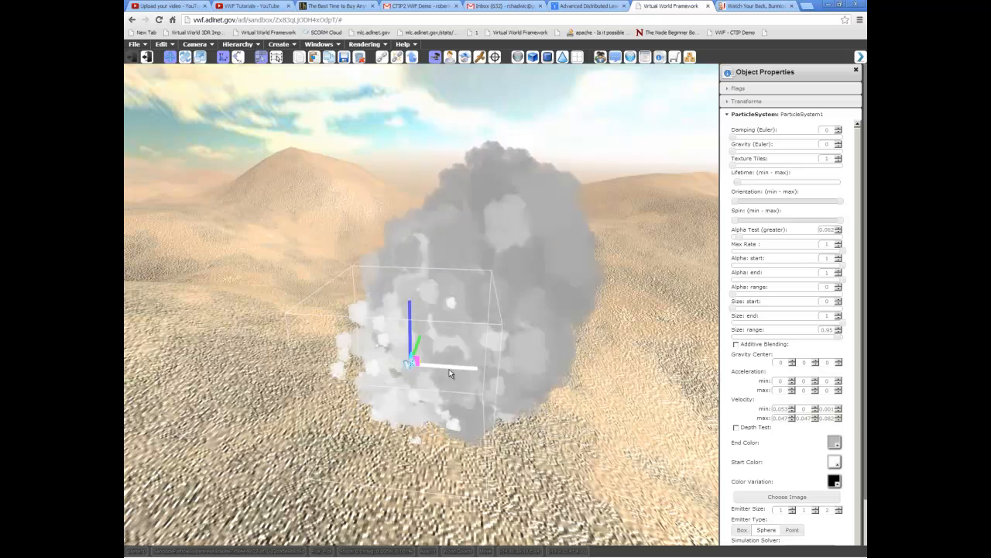
Move the particle system along its axes through the scene and examine how the smoke follows the emitter
drag(448, 368, 474, 378)
right_drag(588, 391, 460, 388)
drag(444, 379, 452, 331)
drag(448, 350, 382, 202)
drag(515, 331, 652, 434)
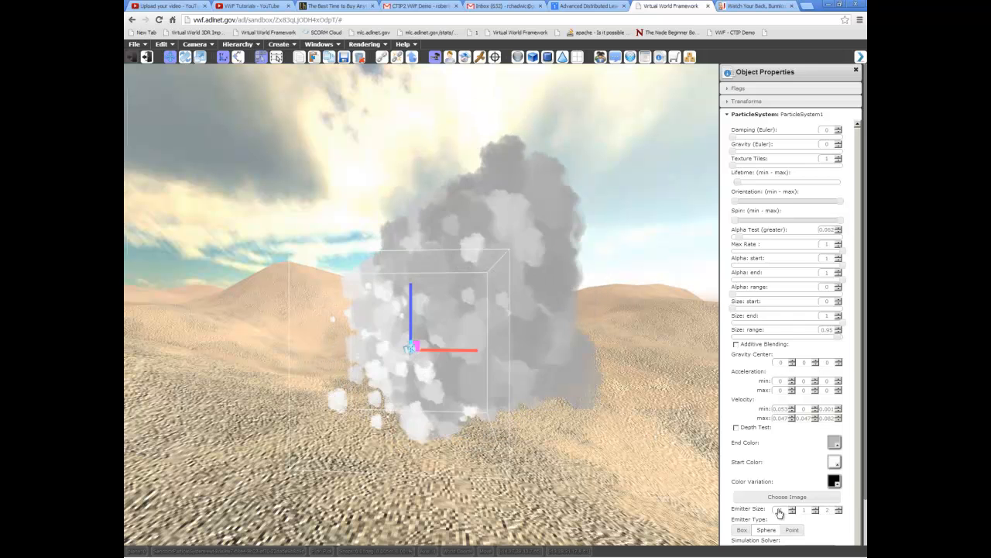
Try the Euler simulation solver on the particle system, then switch it to the Analytic solver
scroll(798, 488, down, 2)
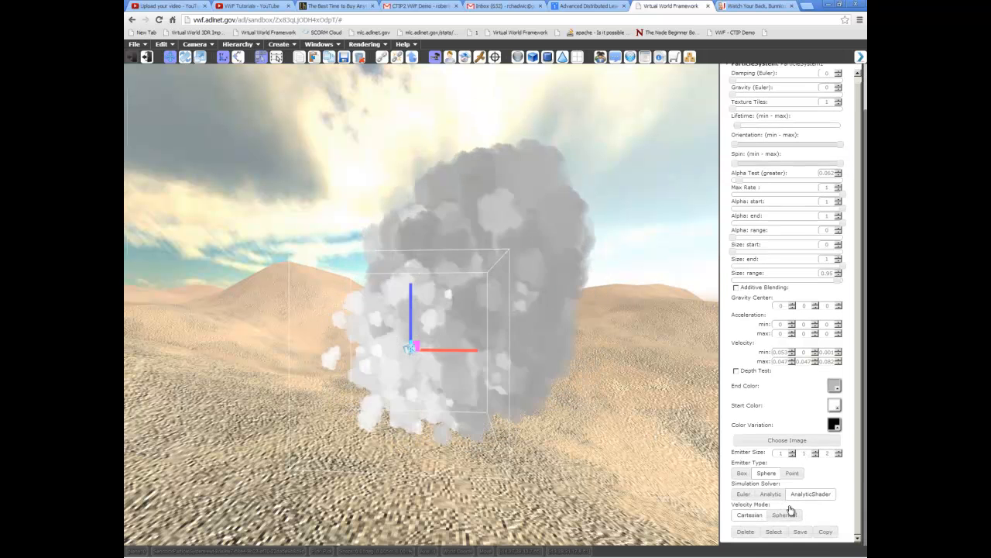
click(753, 494)
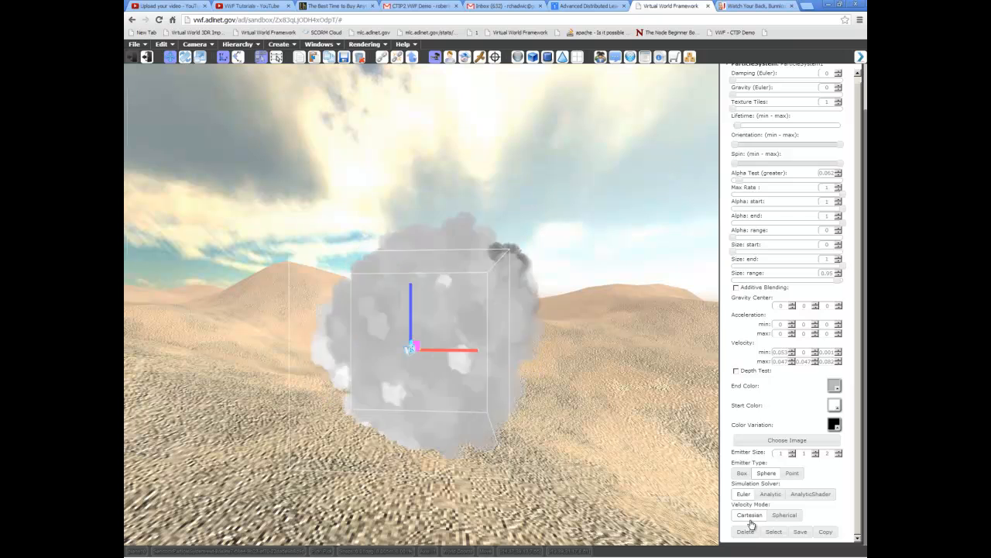
click(771, 494)
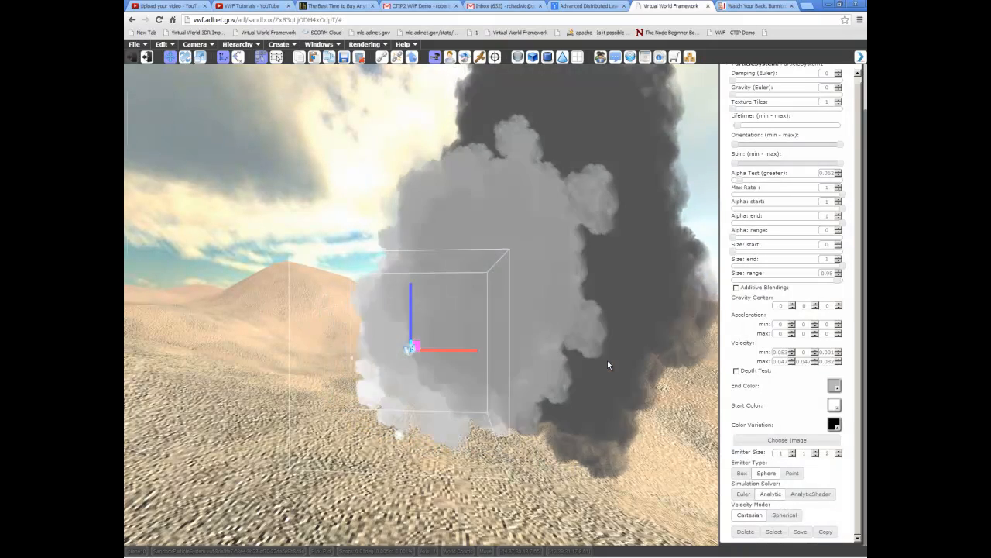
Shift the particle system sideways with the Analytic solver active and examine the smoke it emits
middle_drag(601, 404, 495, 365)
drag(480, 367, 639, 390)
middle_drag(609, 263, 595, 302)
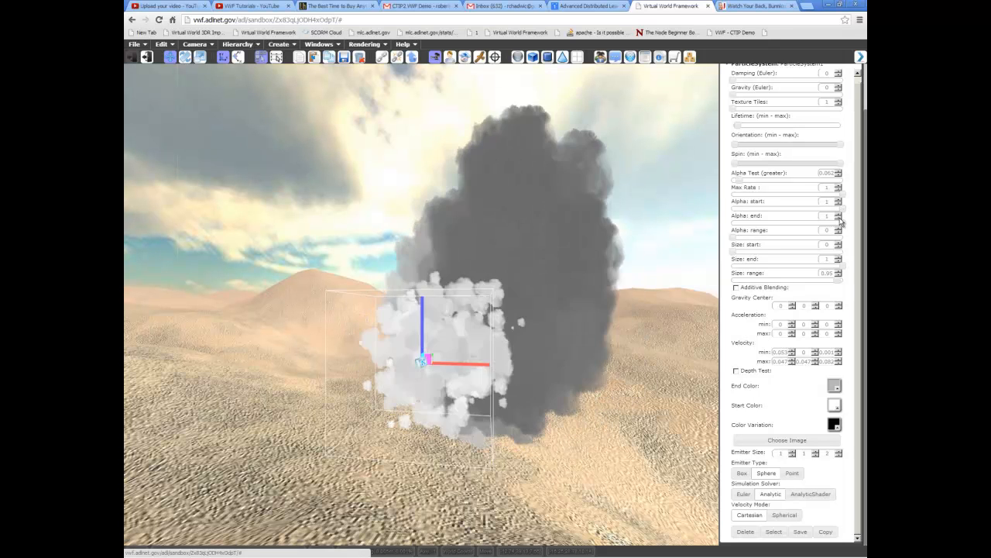
Set the particle system's Alpha end to 0.31 and check the fading smoke from another angle
drag(842, 223, 862, 228)
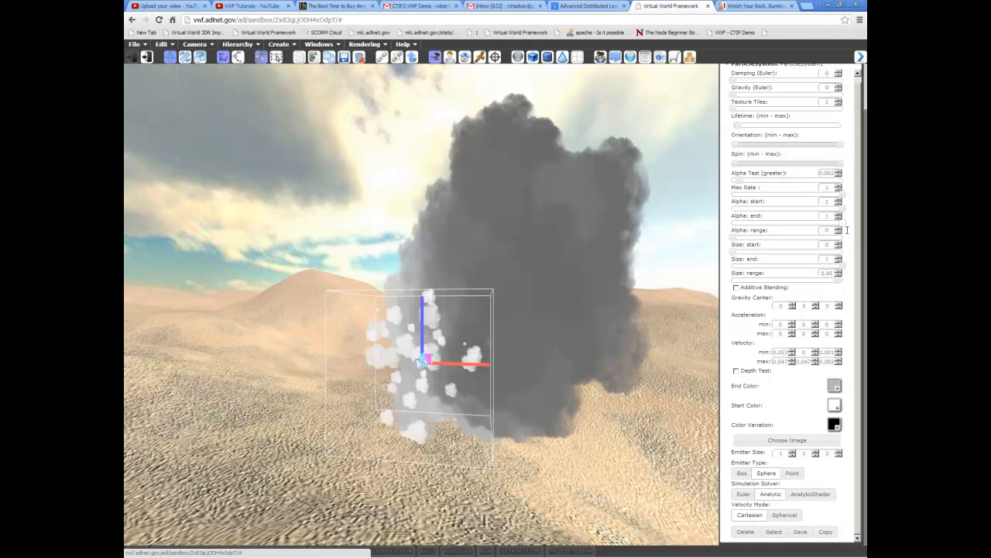
drag(798, 231, 768, 230)
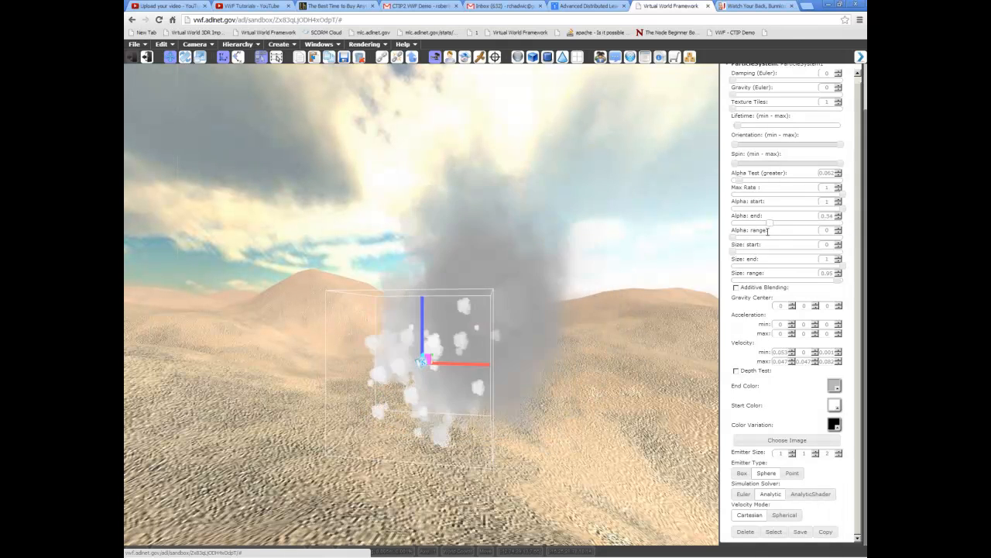
middle_drag(666, 314, 479, 355)
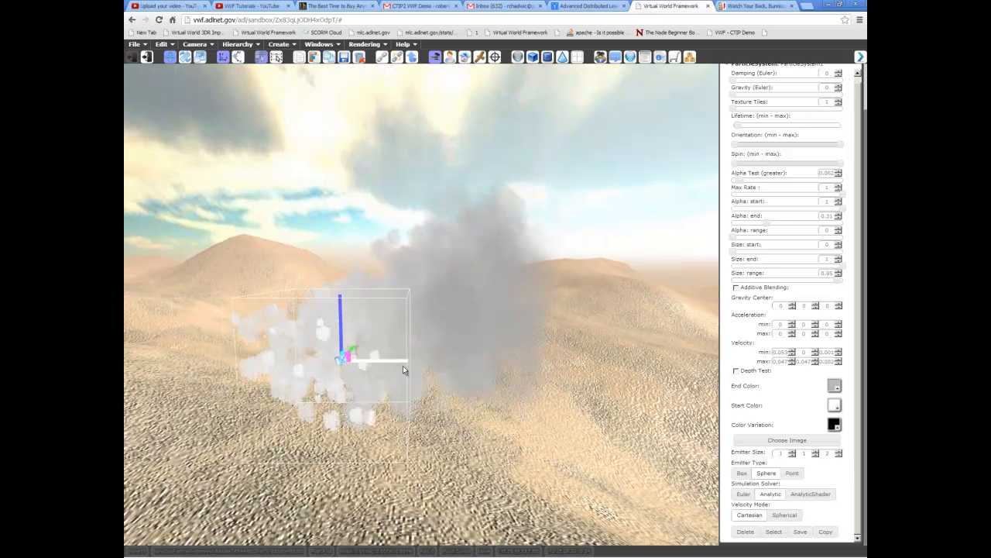
Move the semi-transparent smoke emitter sideways and vertically over the terrain to examine its trail
drag(517, 381, 283, 356)
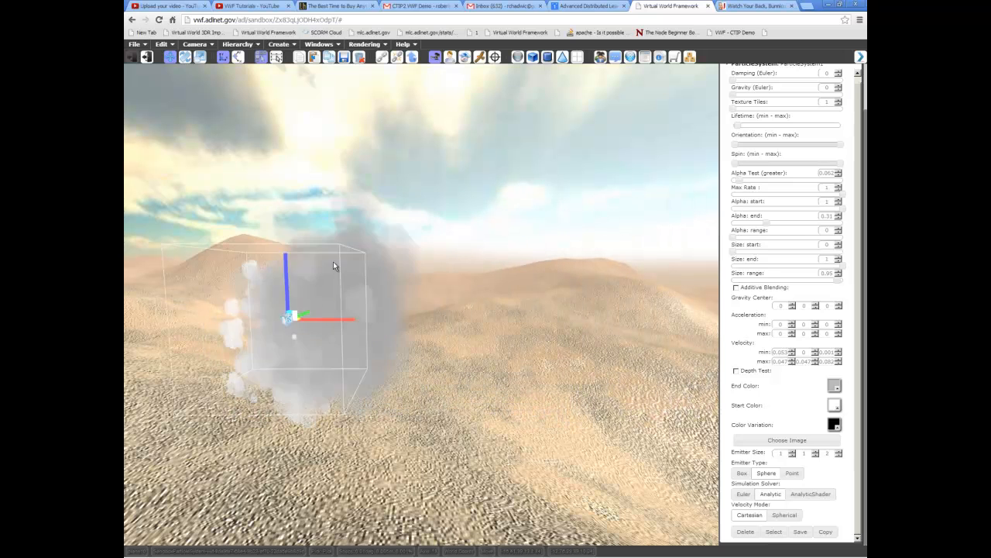
middle_drag(603, 286, 304, 264)
drag(271, 261, 297, 368)
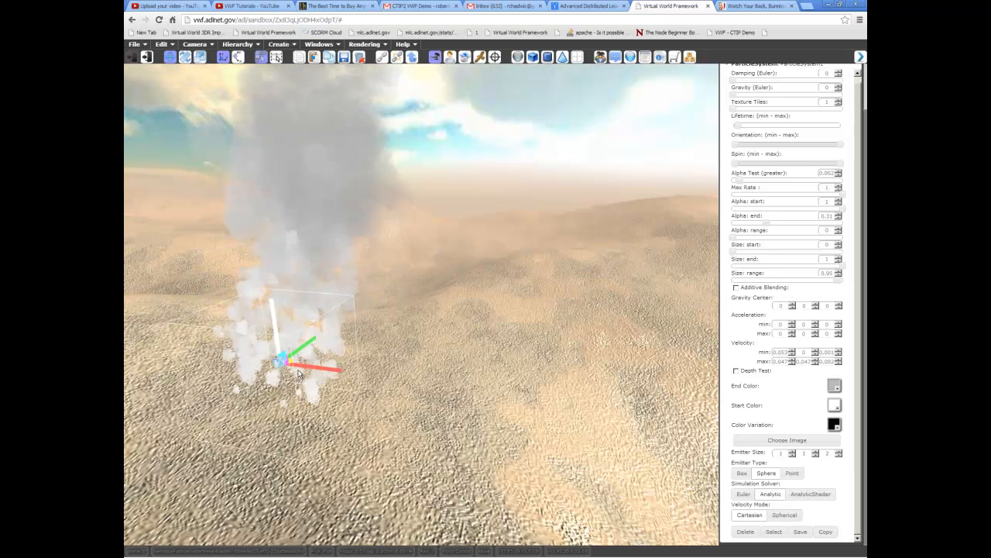
drag(655, 452, 605, 458)
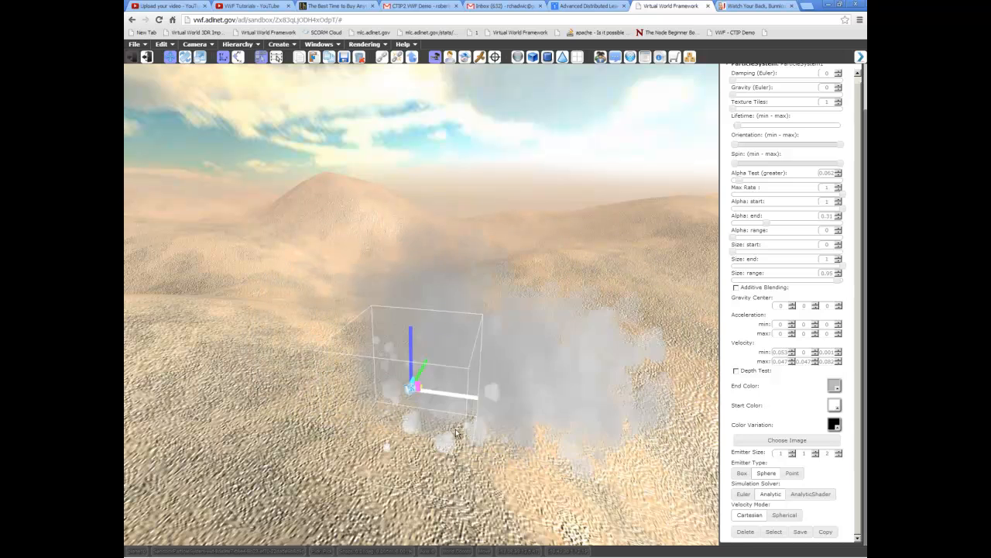
mouse_move(494, 425)
mouse_down()
mouse_move(511, 429)
mouse_move(498, 416)
mouse_up()
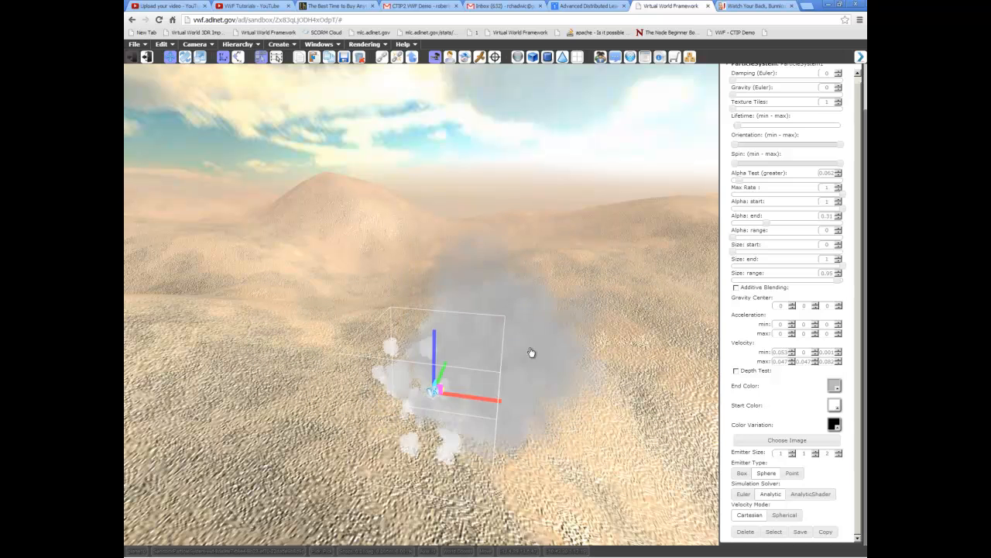